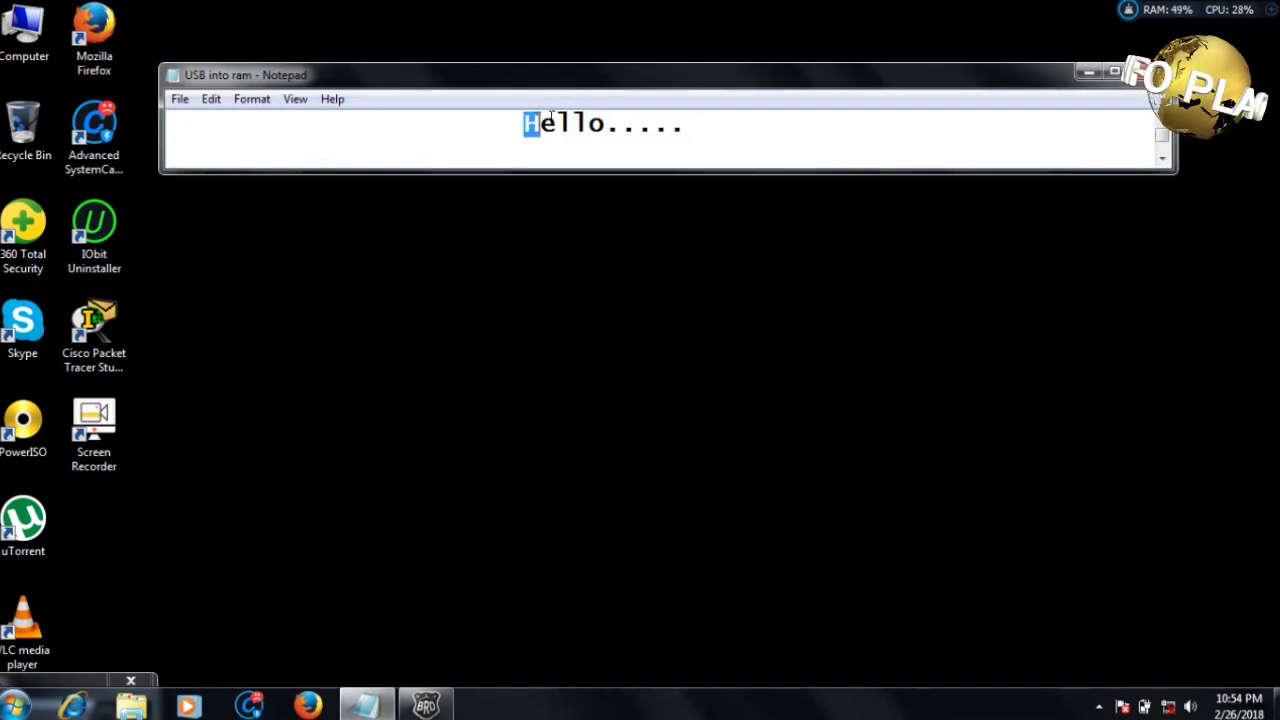
Read the introduction in the "USB into ram" notes, extending the window to reveal each line, and minimize the notes.
{"action": "left_click_drag", "start_coordinate": [551, 117], "coordinate": [678, 131]}
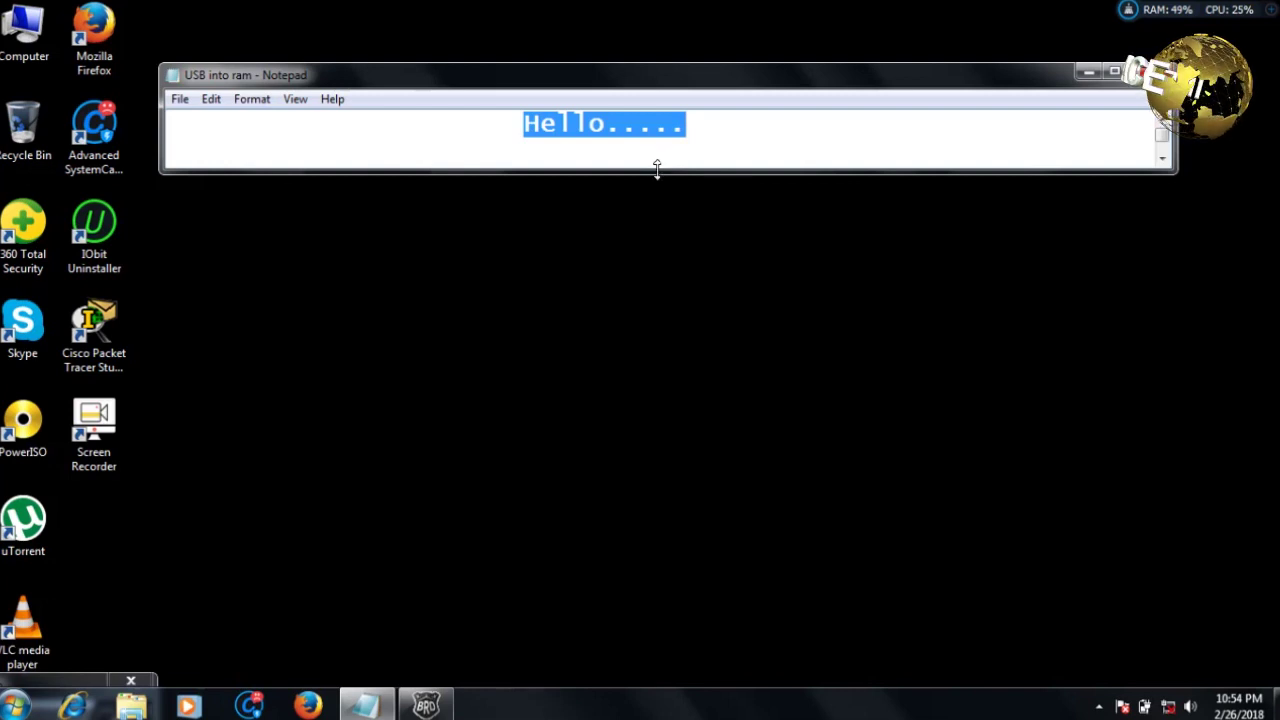
{"action": "left_click_drag", "start_coordinate": [657, 170], "coordinate": [657, 222]}
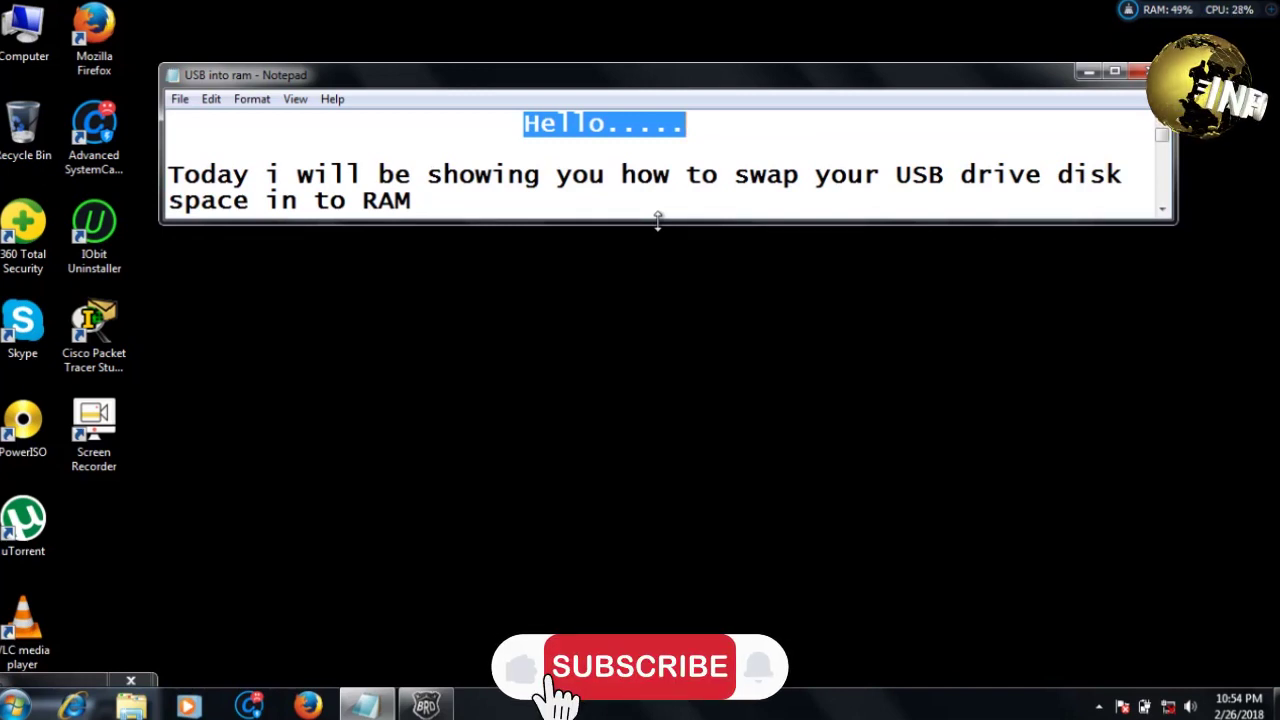
{"action": "left_click_drag", "start_coordinate": [658, 220], "coordinate": [658, 297]}
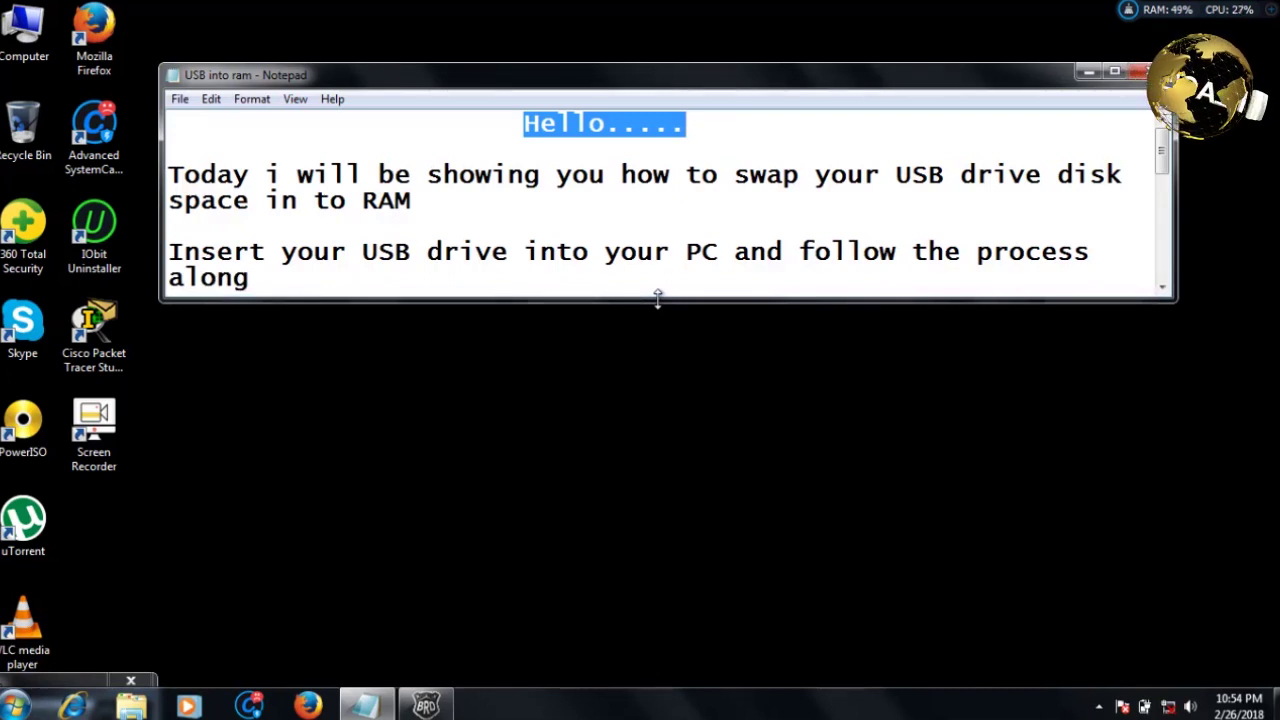
{"action": "left_click_drag", "start_coordinate": [658, 297], "coordinate": [660, 352]}
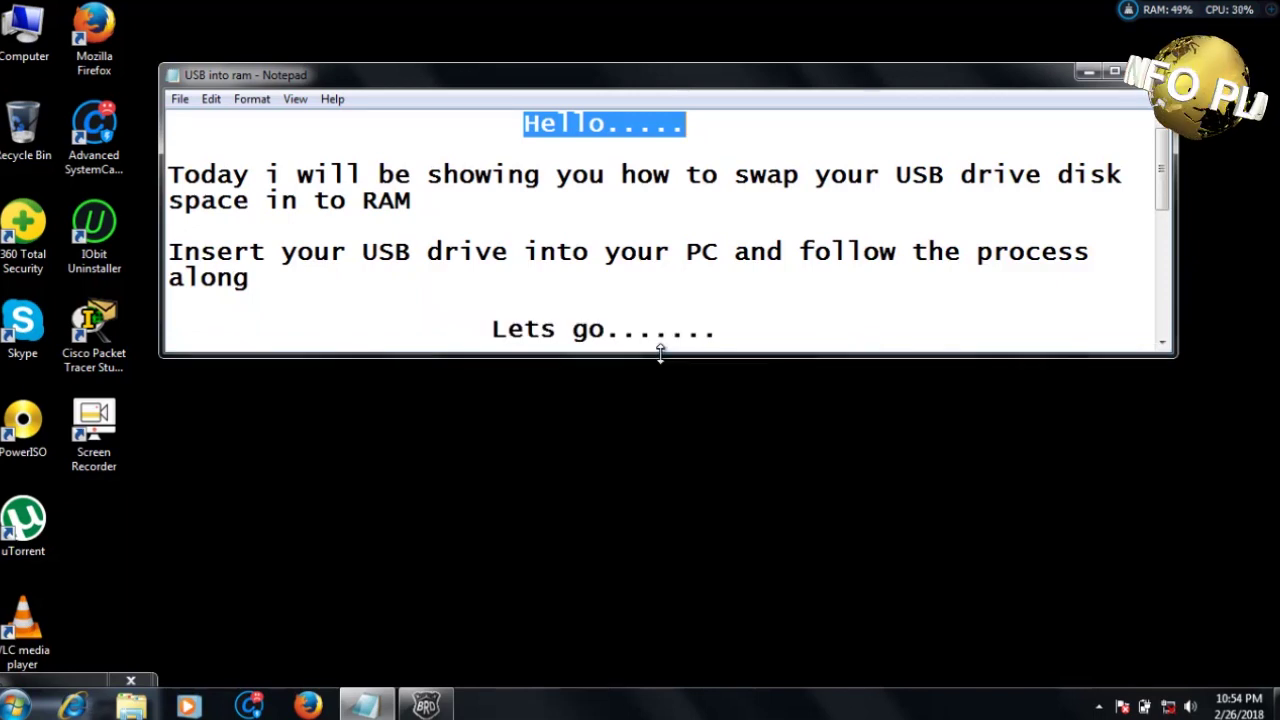
{"action": "left_click", "coordinate": [1081, 78]}
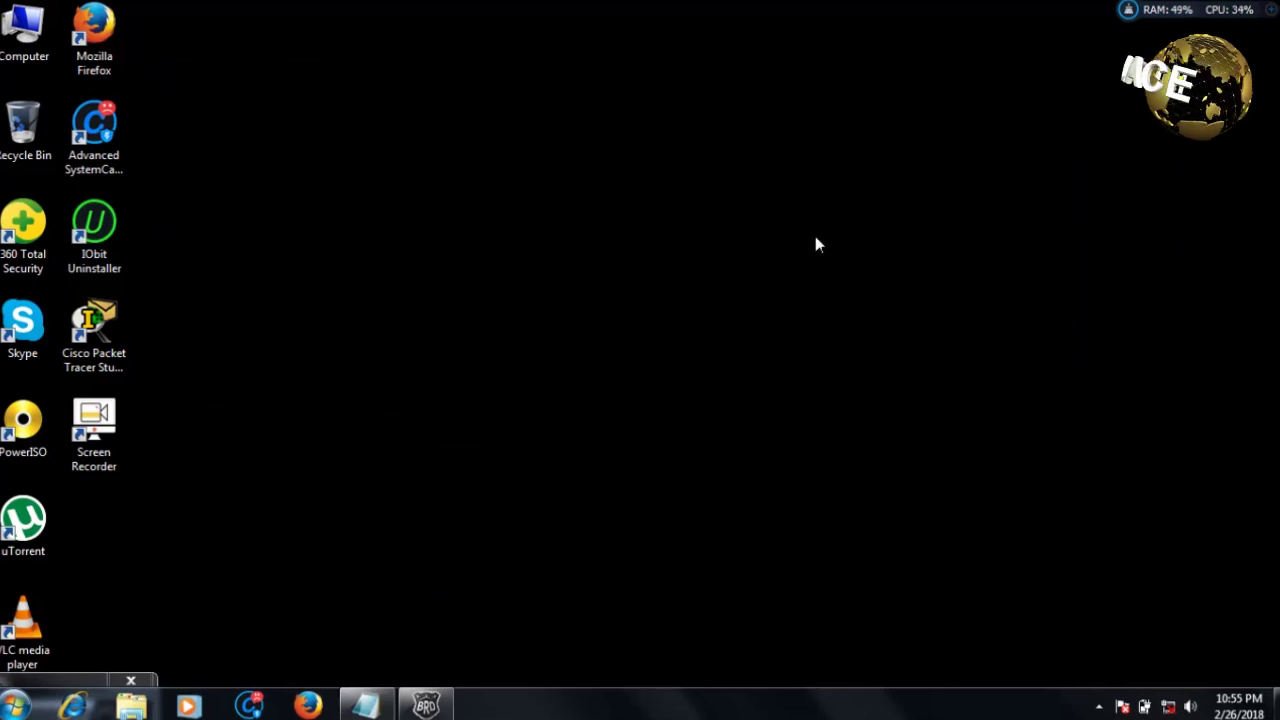
Open the Virtual Memory settings through the computer's advanced system properties and the advanced performance options.
{"action": "left_click", "coordinate": [13, 706]}
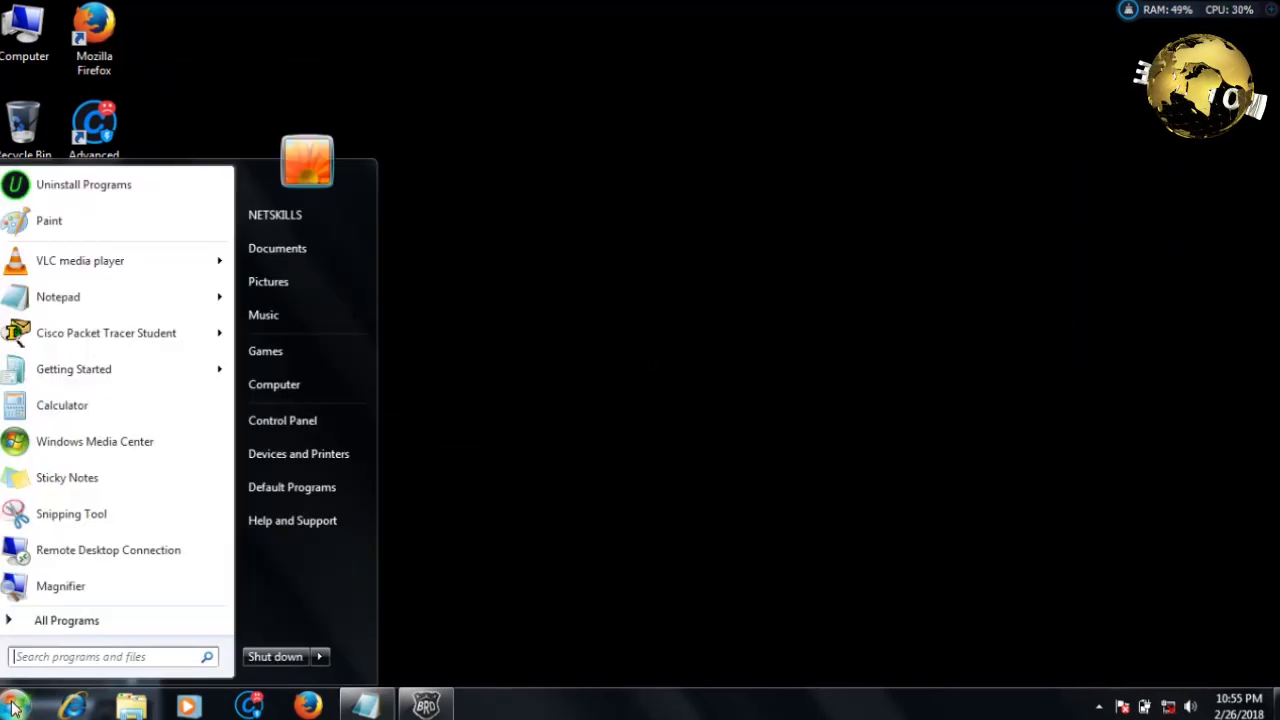
{"action": "right_click", "coordinate": [278, 388]}
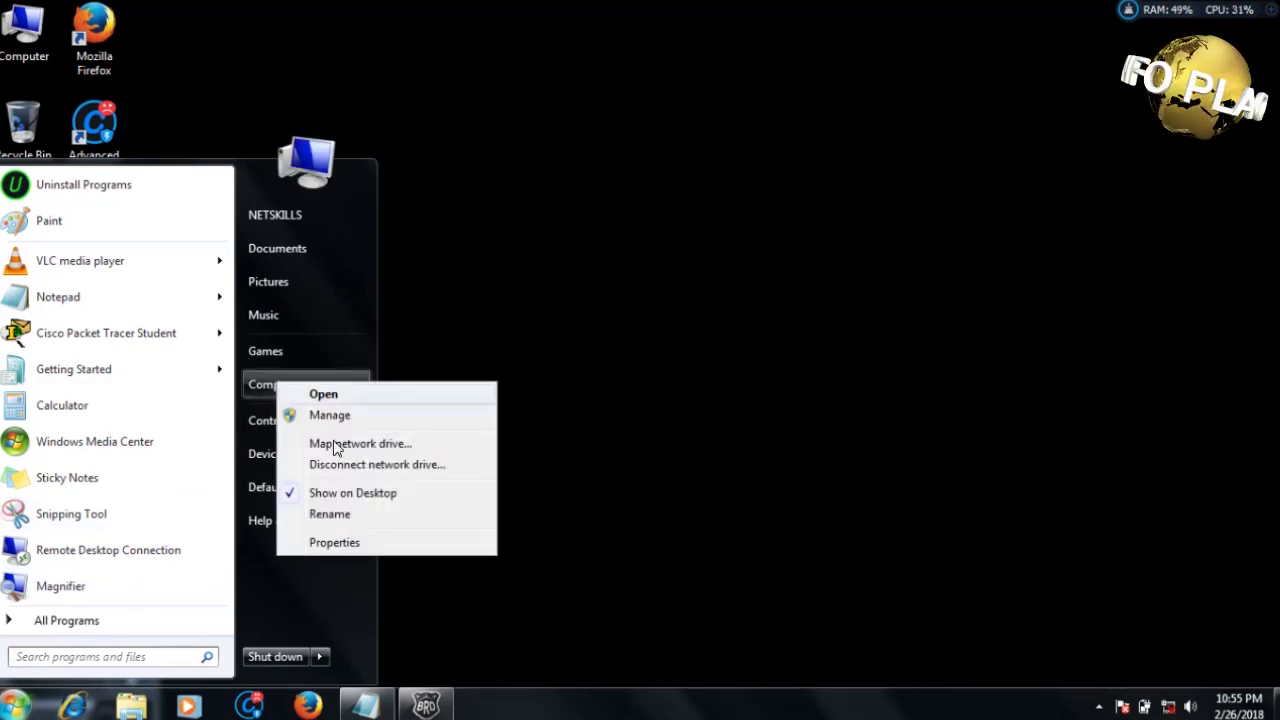
{"action": "left_click", "coordinate": [330, 543]}
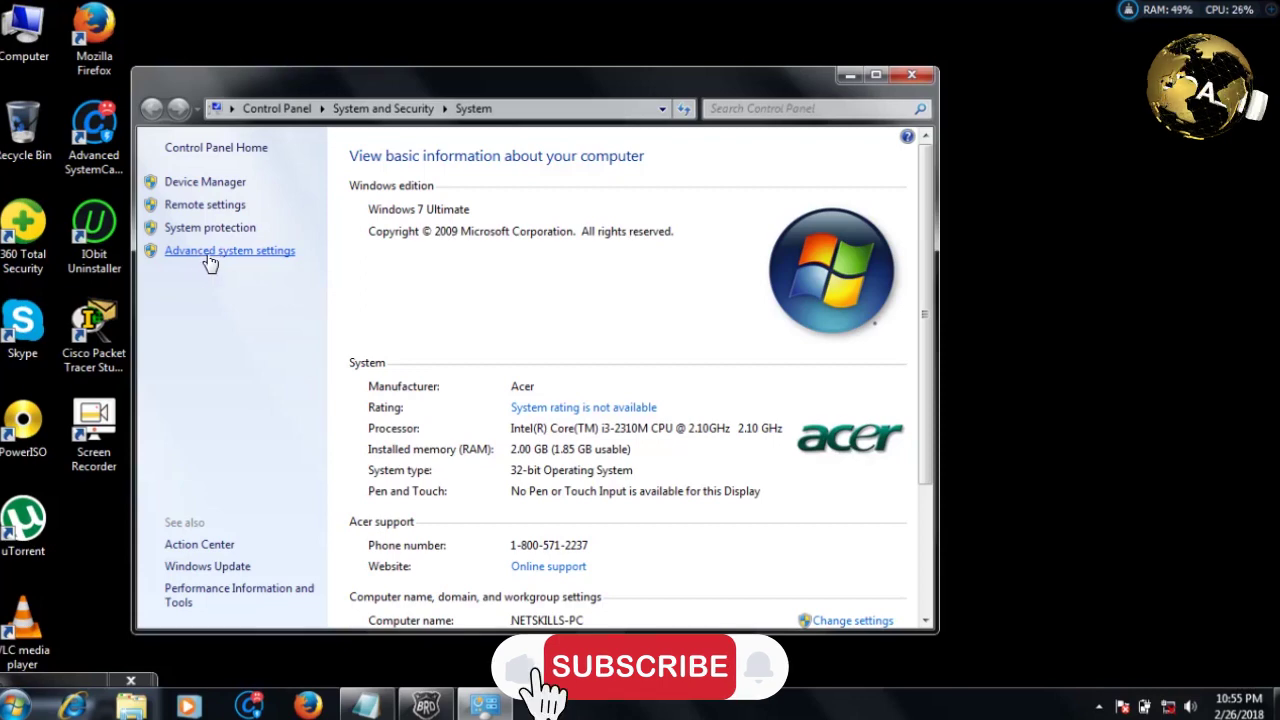
{"action": "left_click", "coordinate": [210, 255]}
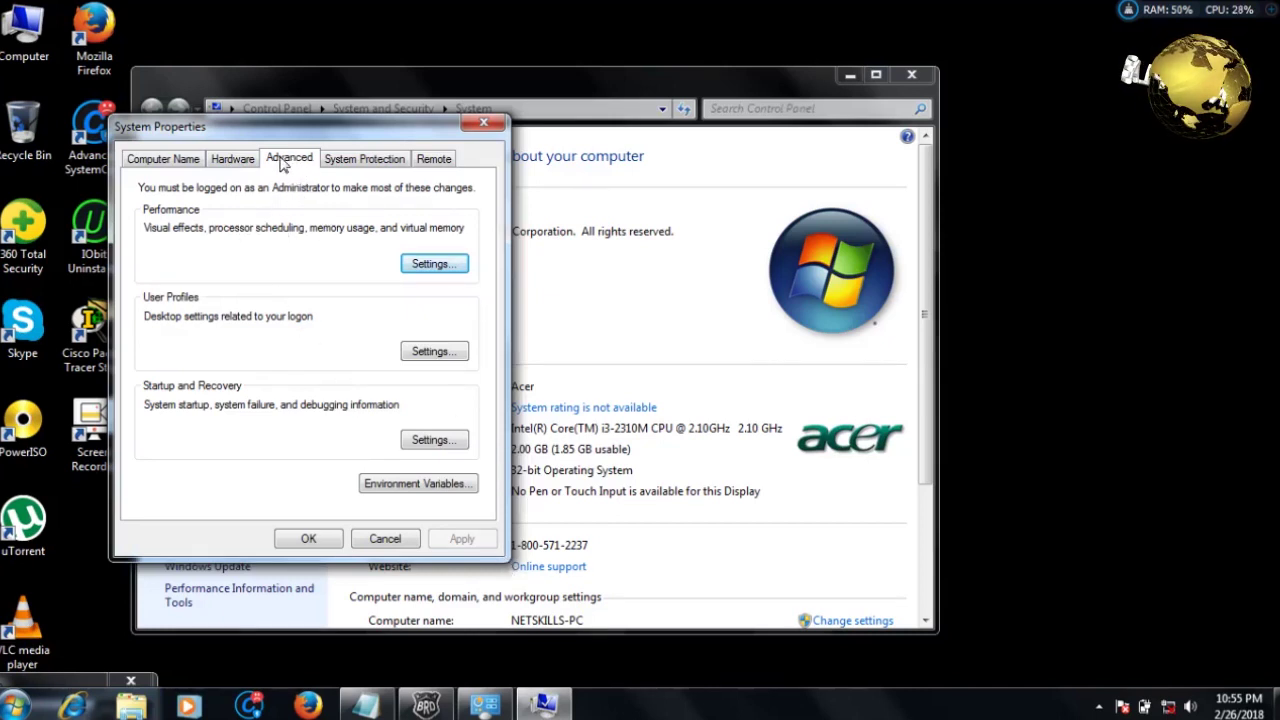
{"action": "left_click", "coordinate": [434, 264]}
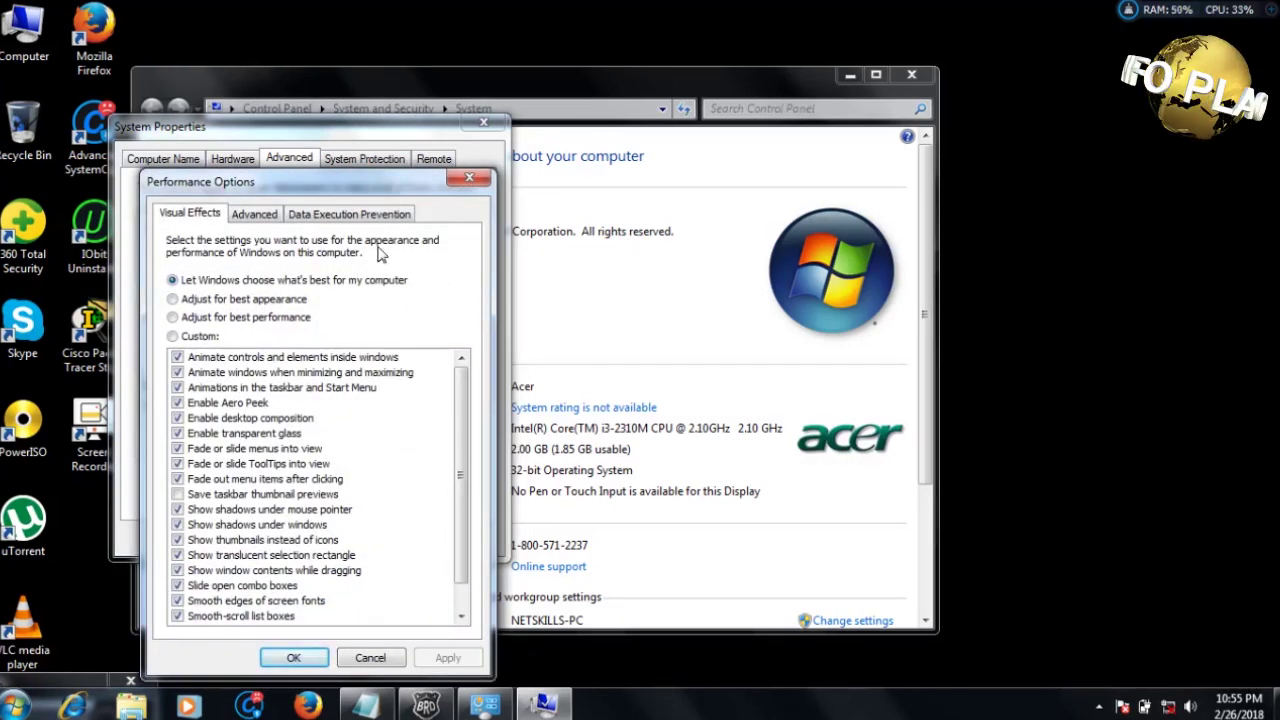
{"action": "left_click", "coordinate": [256, 215]}
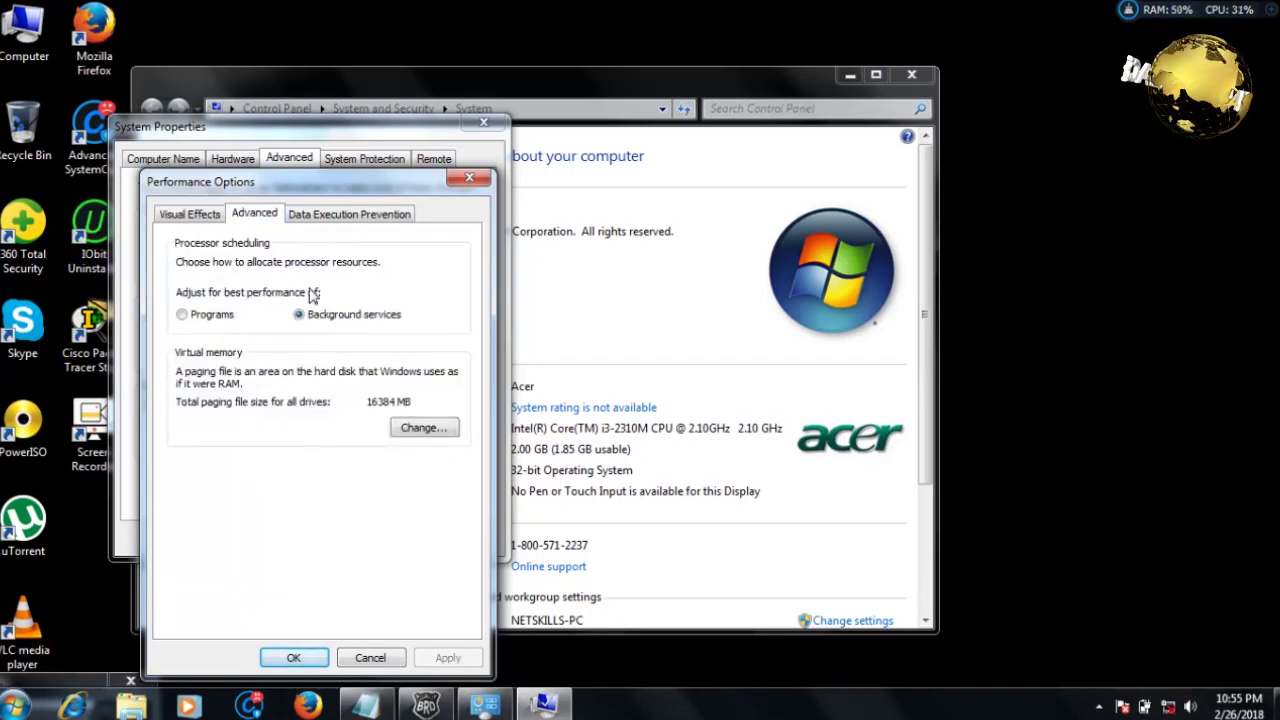
{"action": "left_click", "coordinate": [421, 428]}
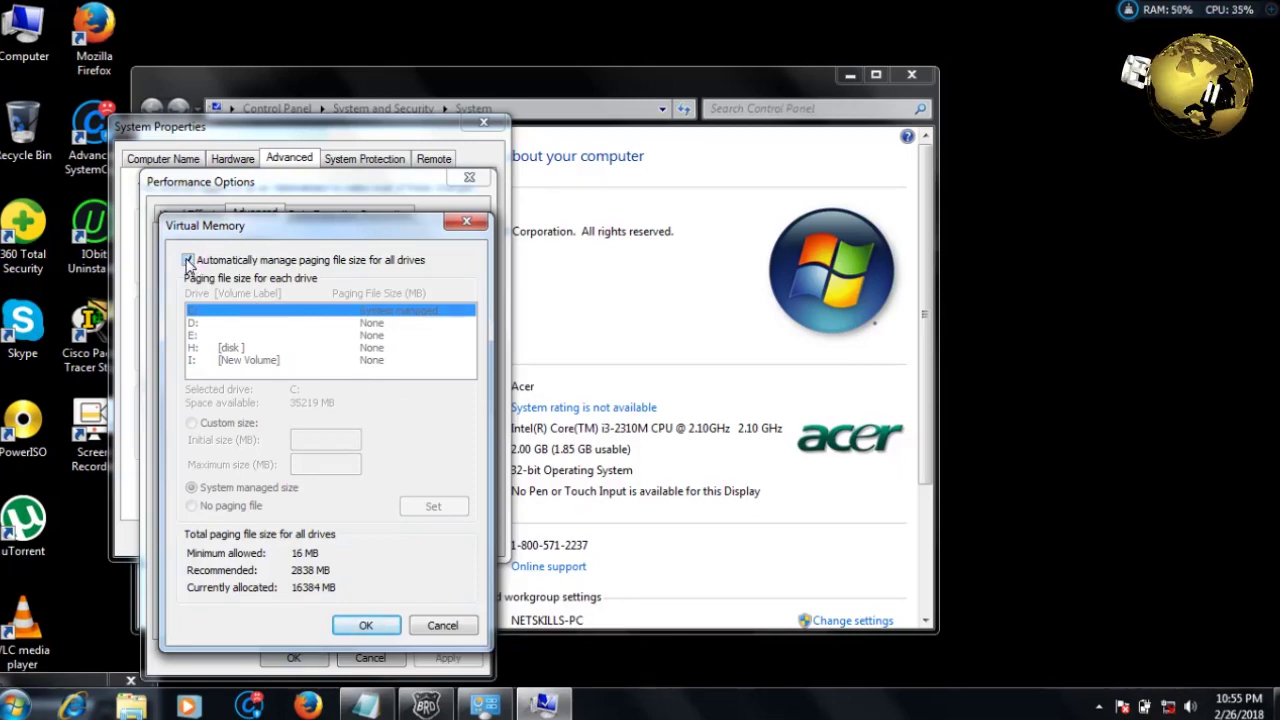
Turn off automatic paging file management and choose a custom size for removable drive H:, checking its letter in the Computer window.
{"action": "left_click", "coordinate": [188, 260]}
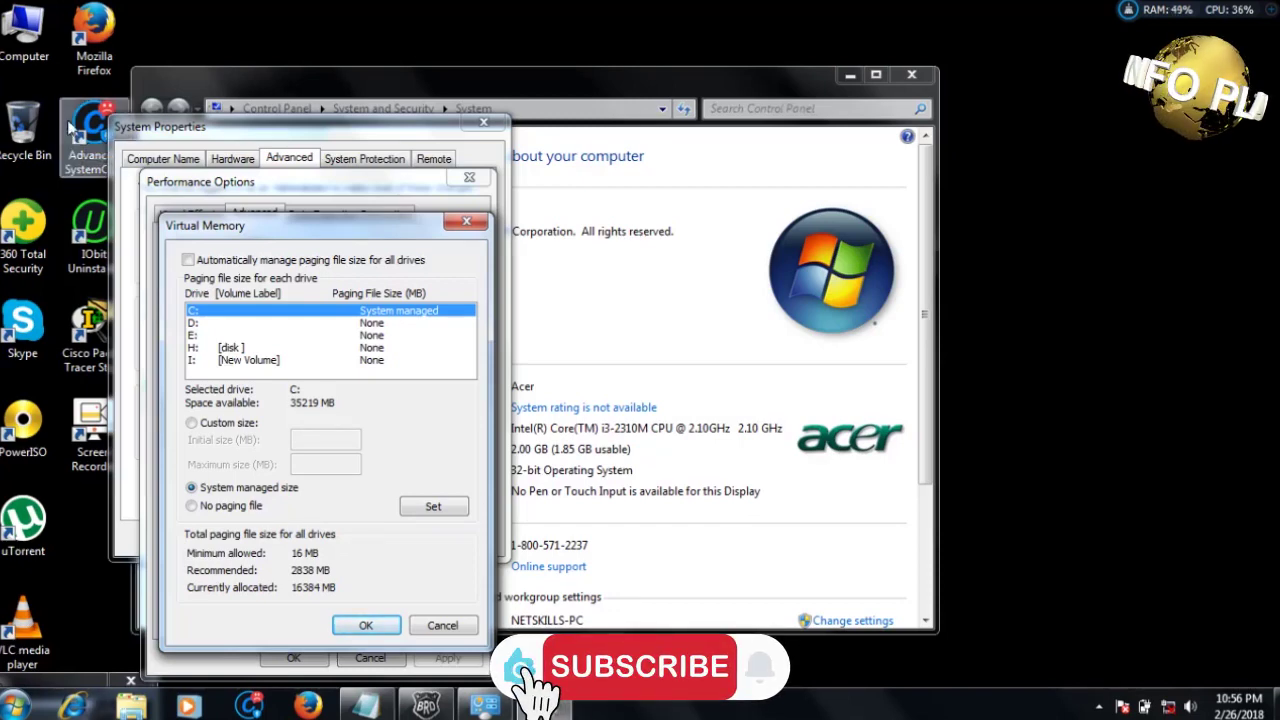
{"action": "double_click", "coordinate": [40, 53]}
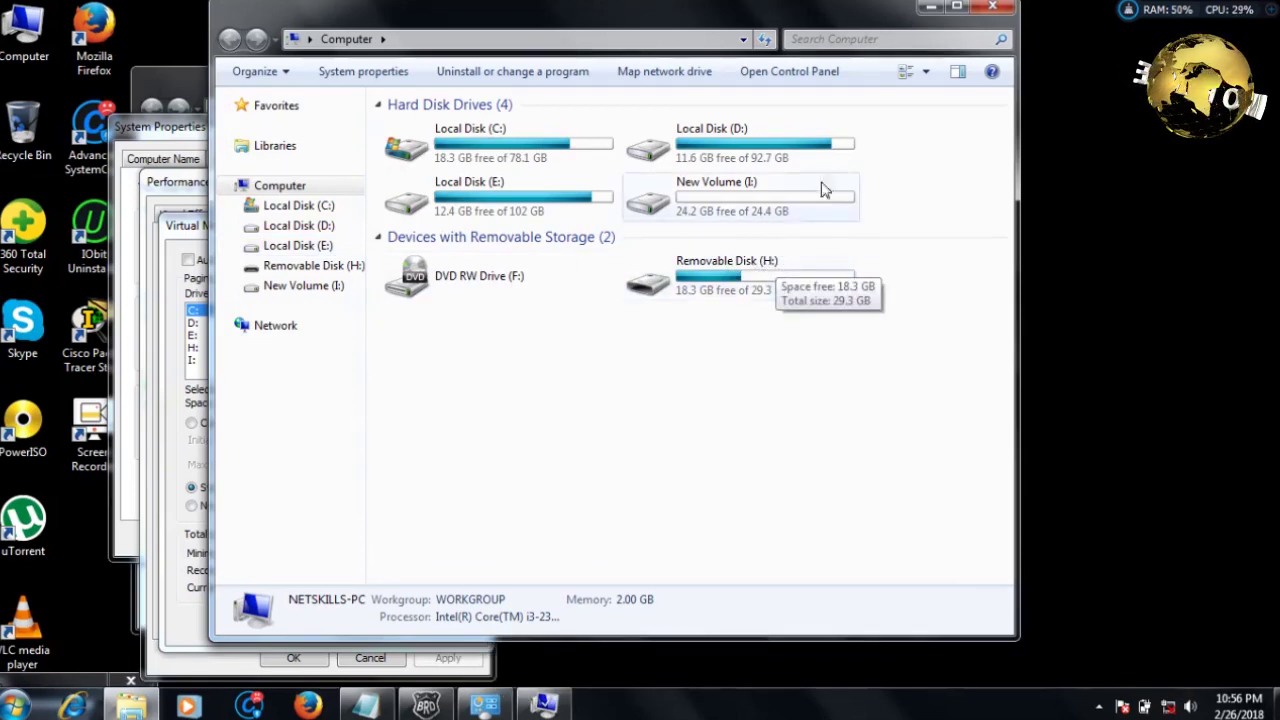
{"action": "left_click", "coordinate": [993, 8]}
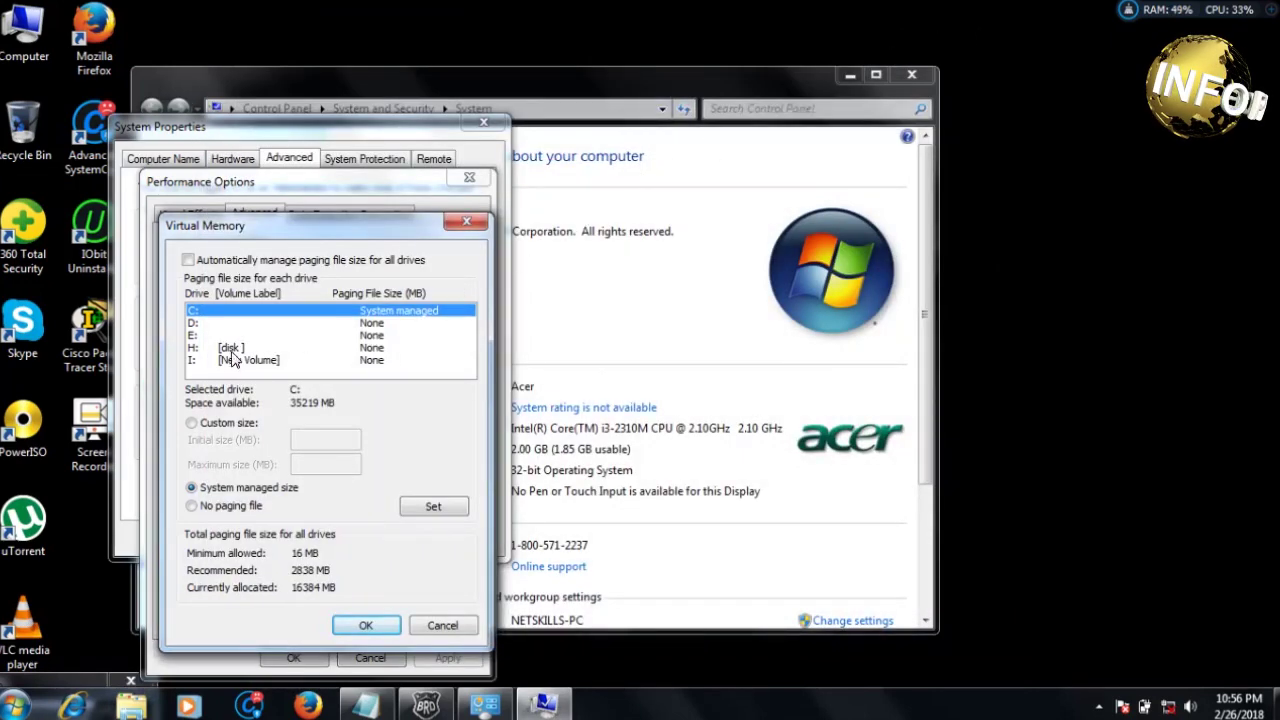
{"action": "left_click", "coordinate": [195, 348]}
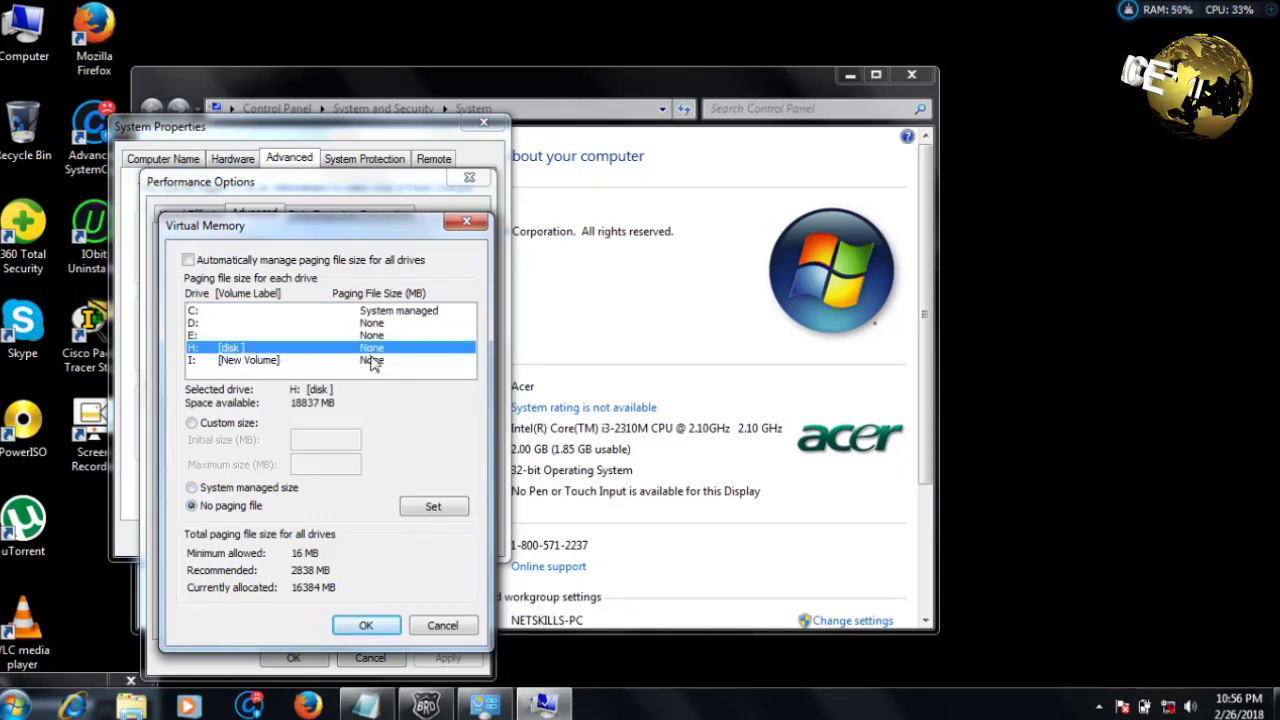
{"action": "left_click", "coordinate": [191, 424]}
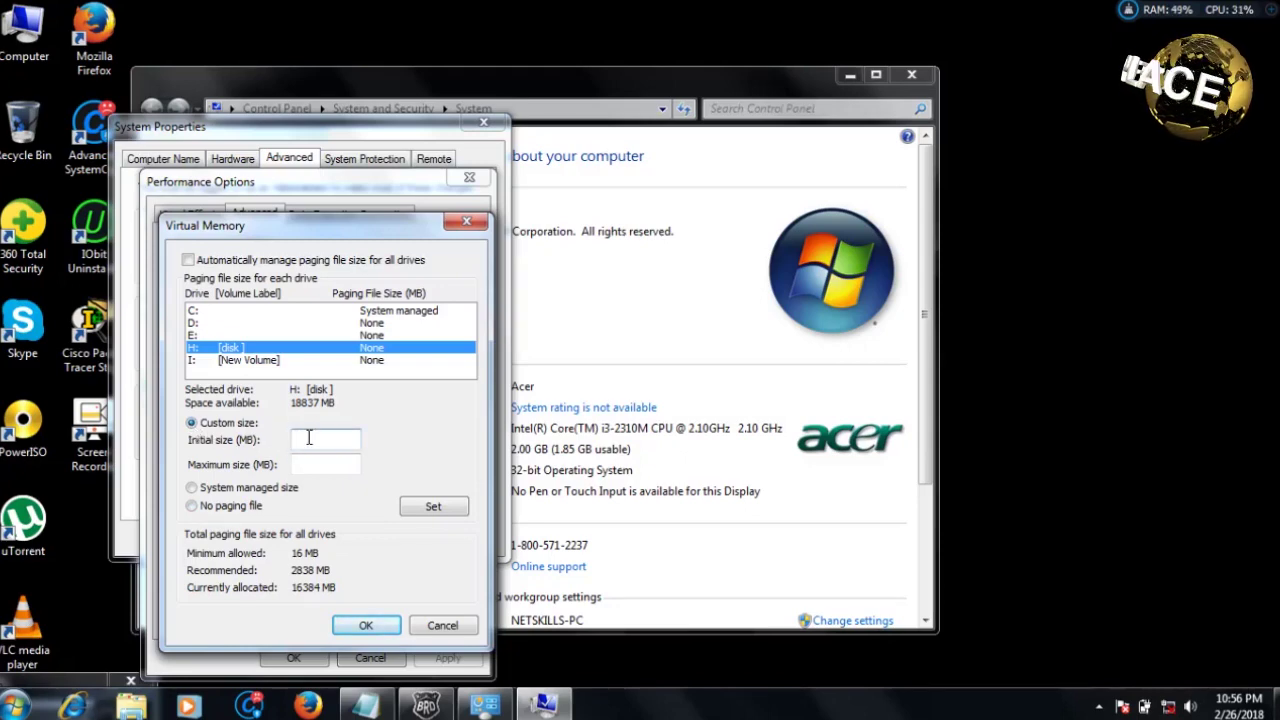
Read the notes on converting the swap size from GB to MB and minimize them again.
{"action": "left_click", "coordinate": [368, 703]}
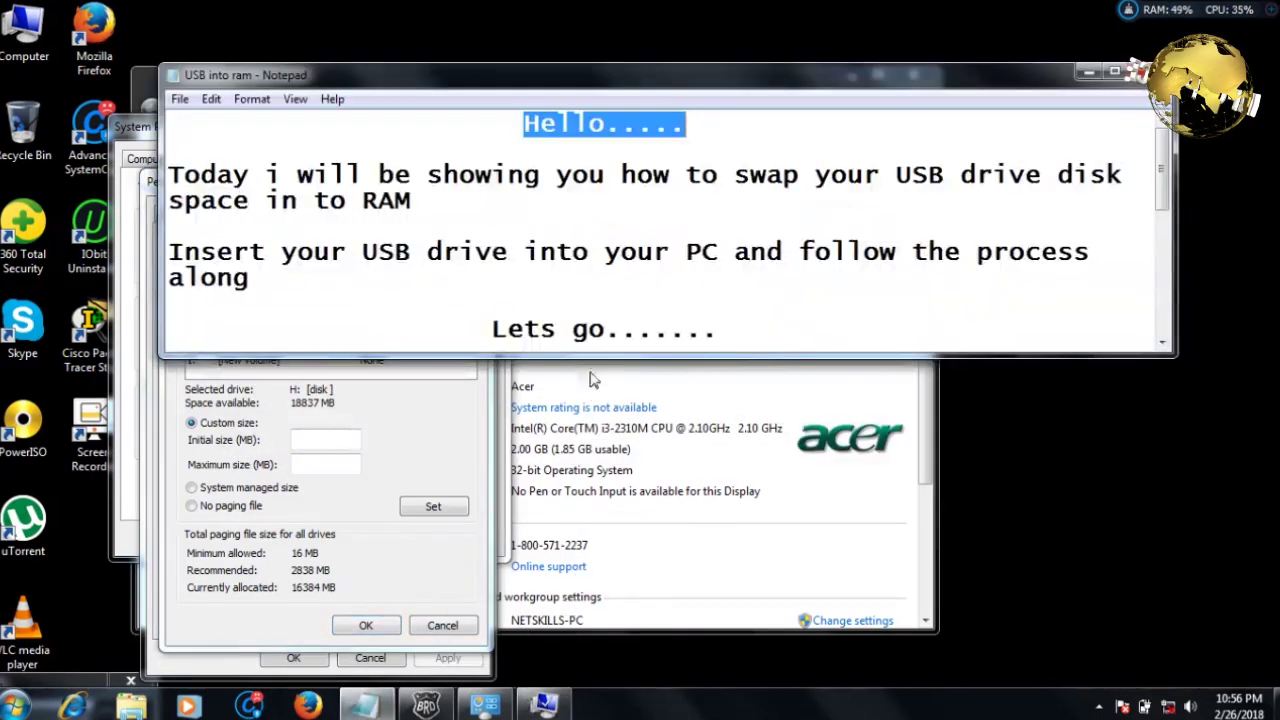
{"action": "left_click_drag", "start_coordinate": [590, 357], "coordinate": [588, 434]}
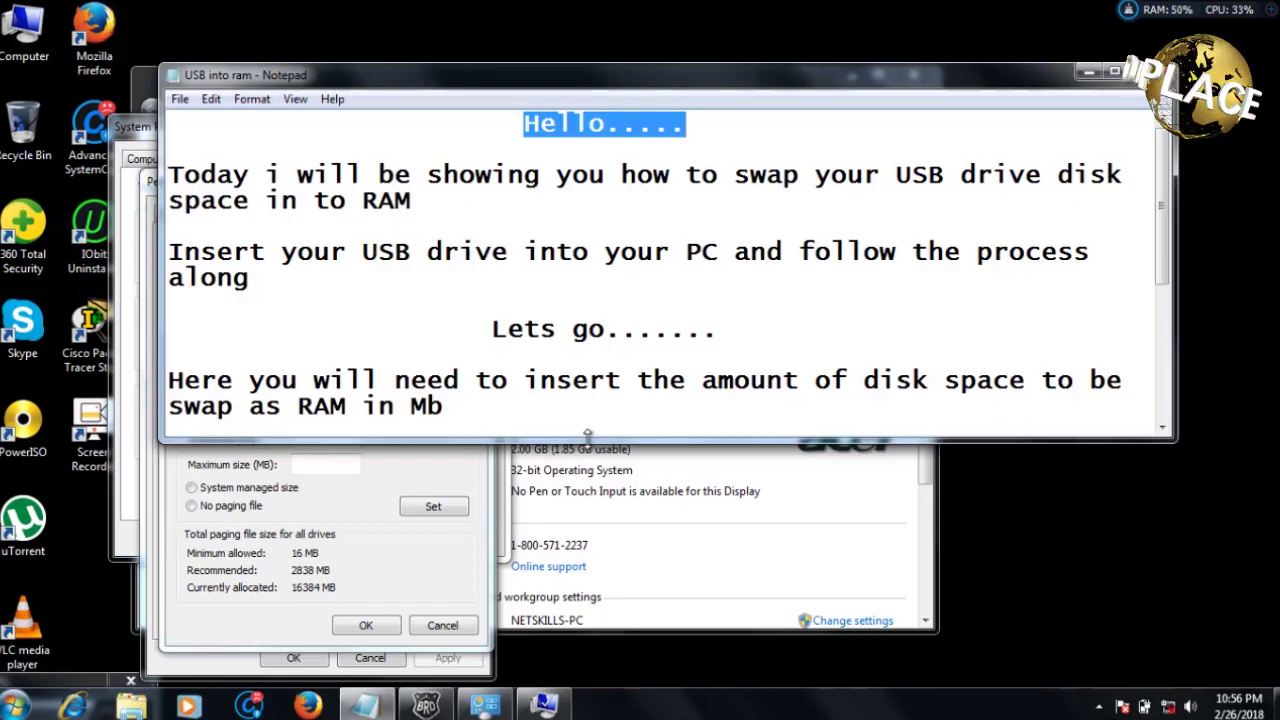
{"action": "left_click_drag", "start_coordinate": [588, 434], "coordinate": [584, 490]}
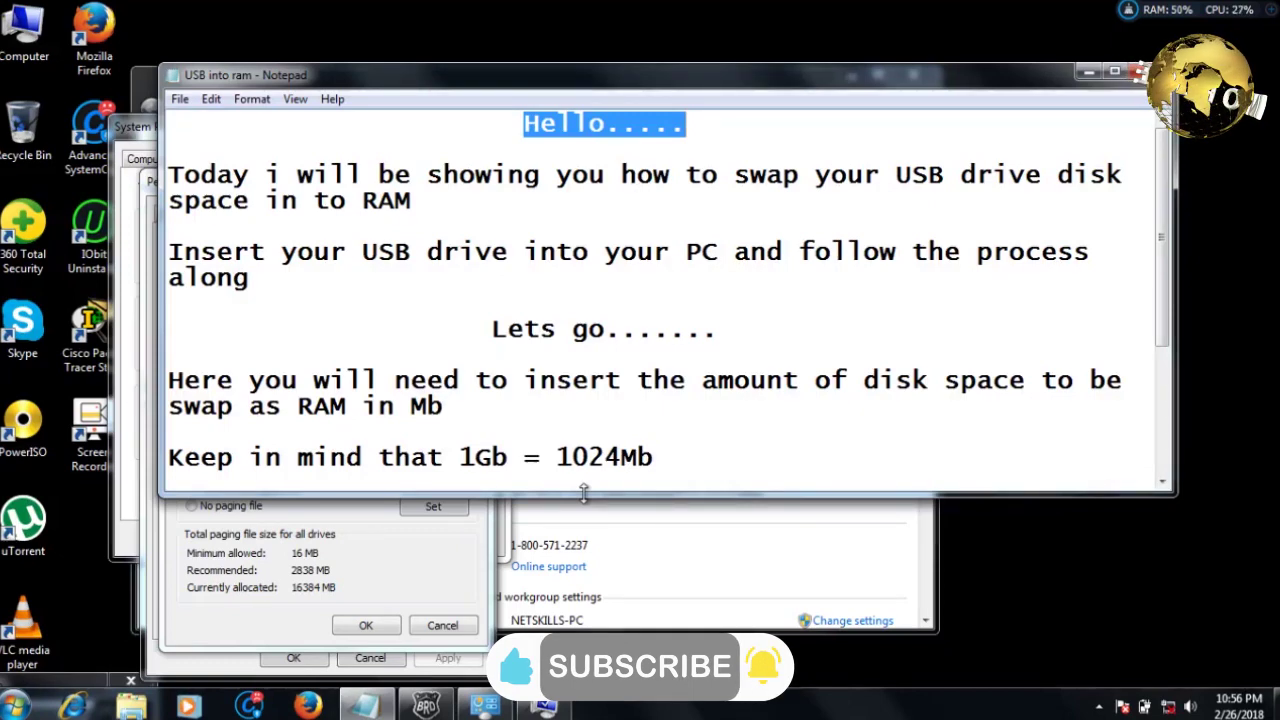
{"action": "left_click_drag", "start_coordinate": [584, 490], "coordinate": [581, 533]}
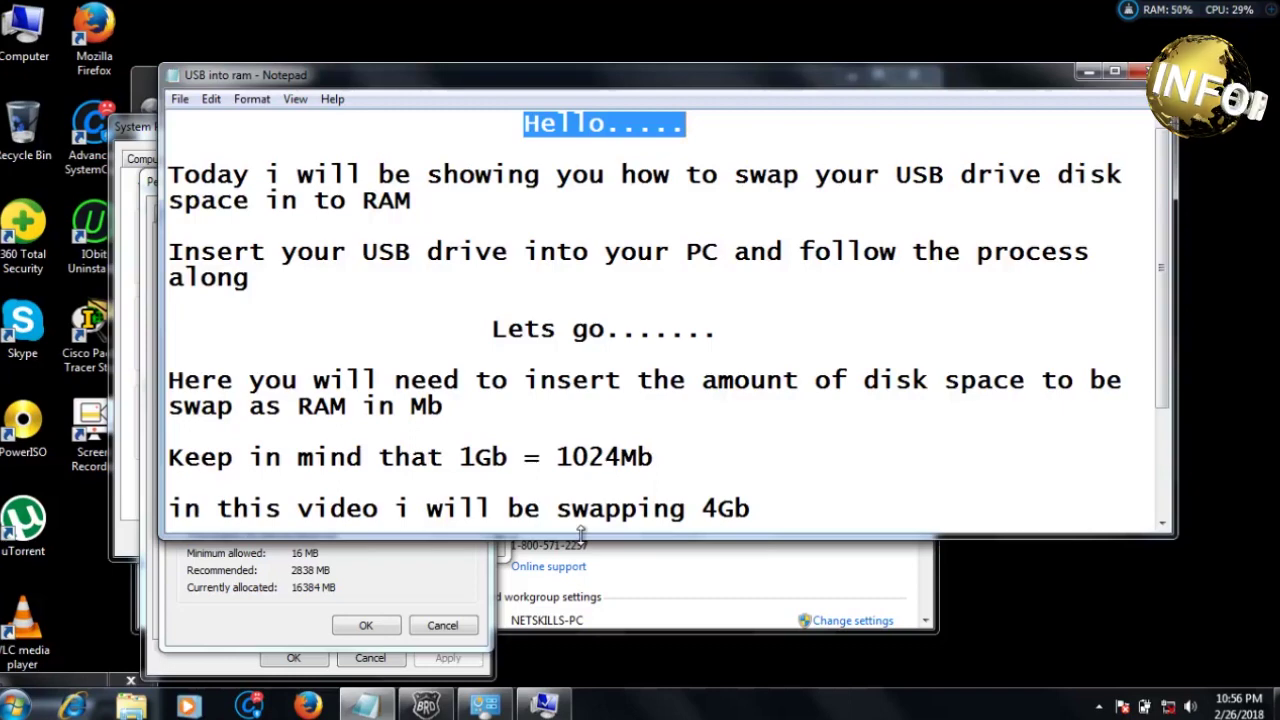
{"action": "left_click_drag", "start_coordinate": [580, 535], "coordinate": [577, 595]}
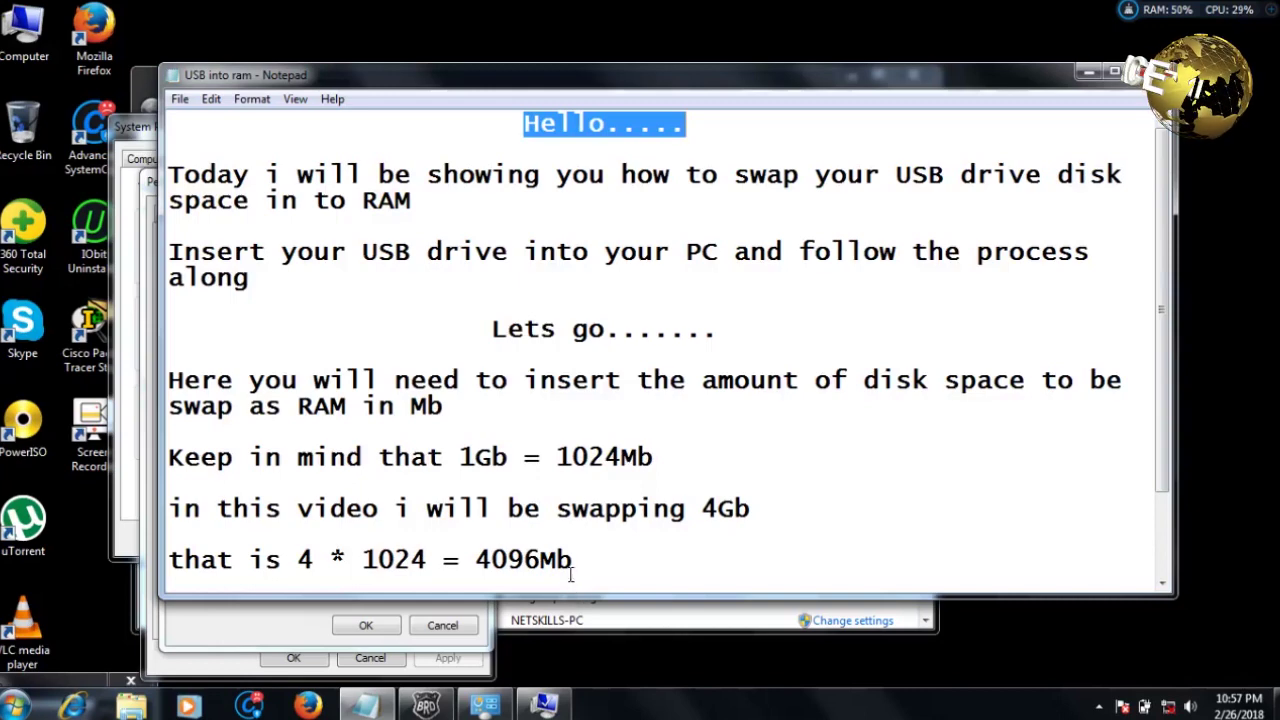
{"action": "left_click", "coordinate": [1089, 74]}
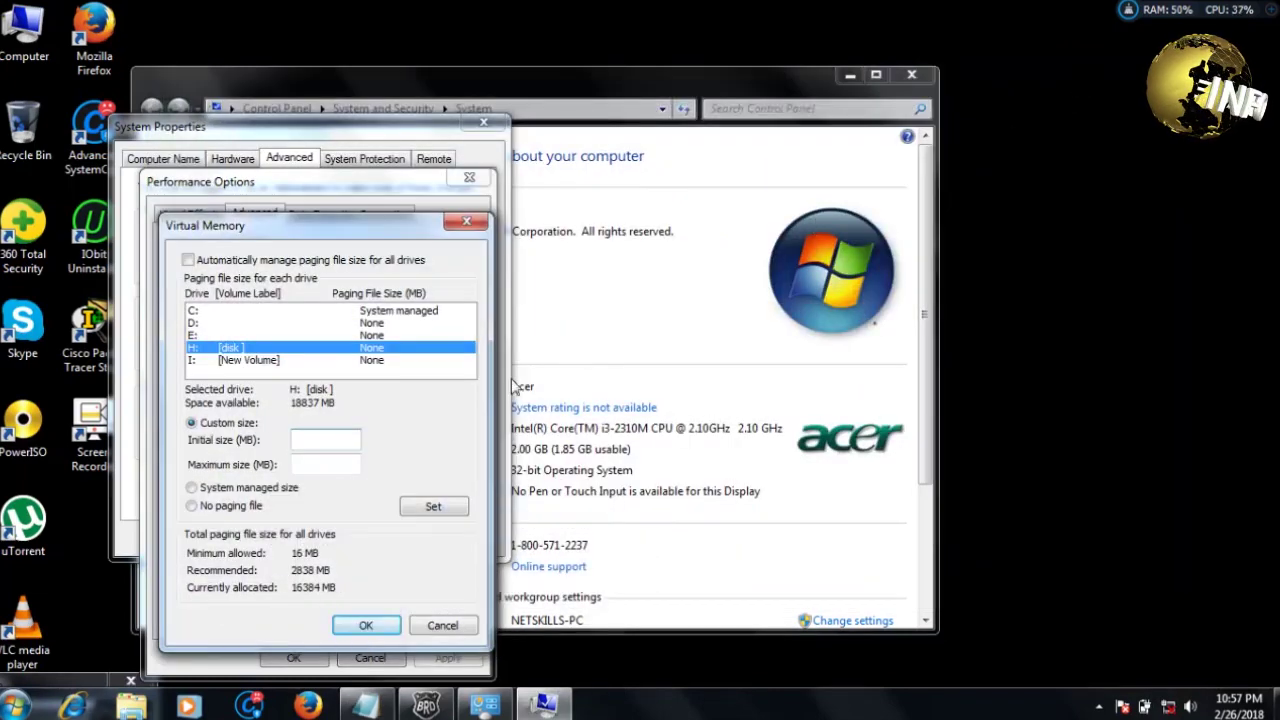
Set the initial and maximum paging file size of drive H: to 4096 MB and confirm the virtual memory settings.
{"action": "left_click", "coordinate": [317, 438]}
{"action": "type", "text": "4"}
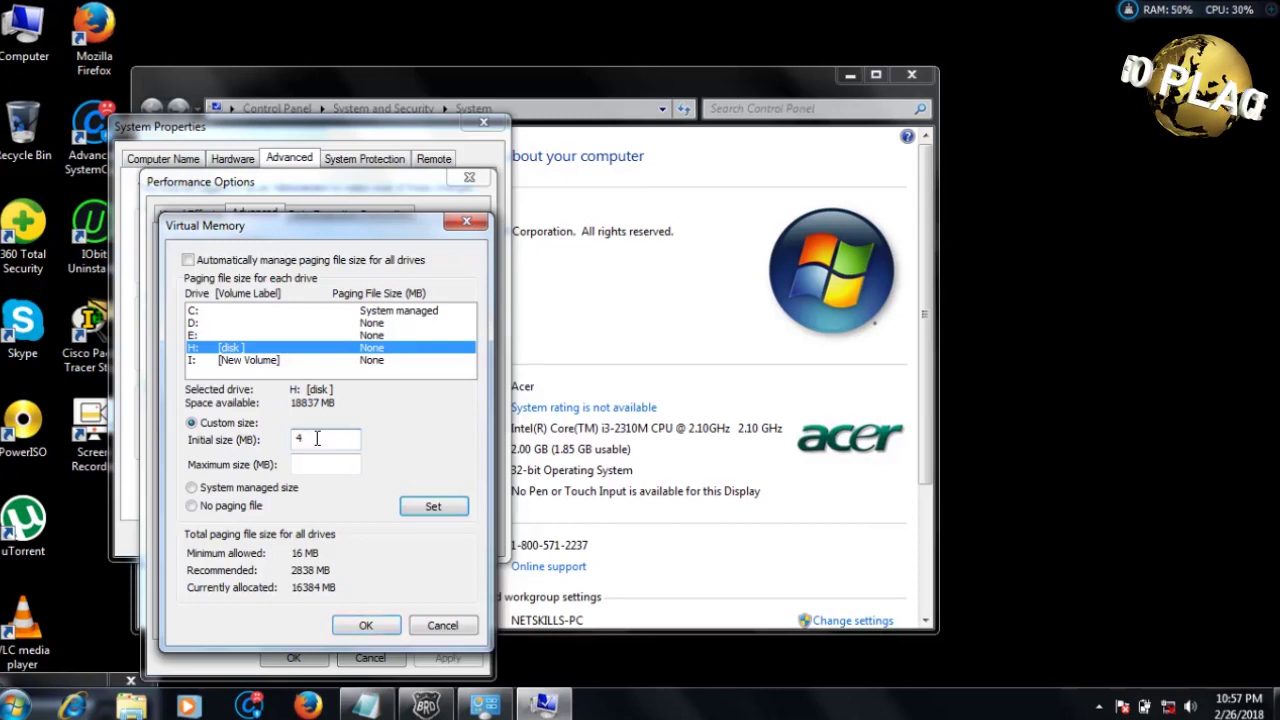
{"action": "type", "text": "0"}
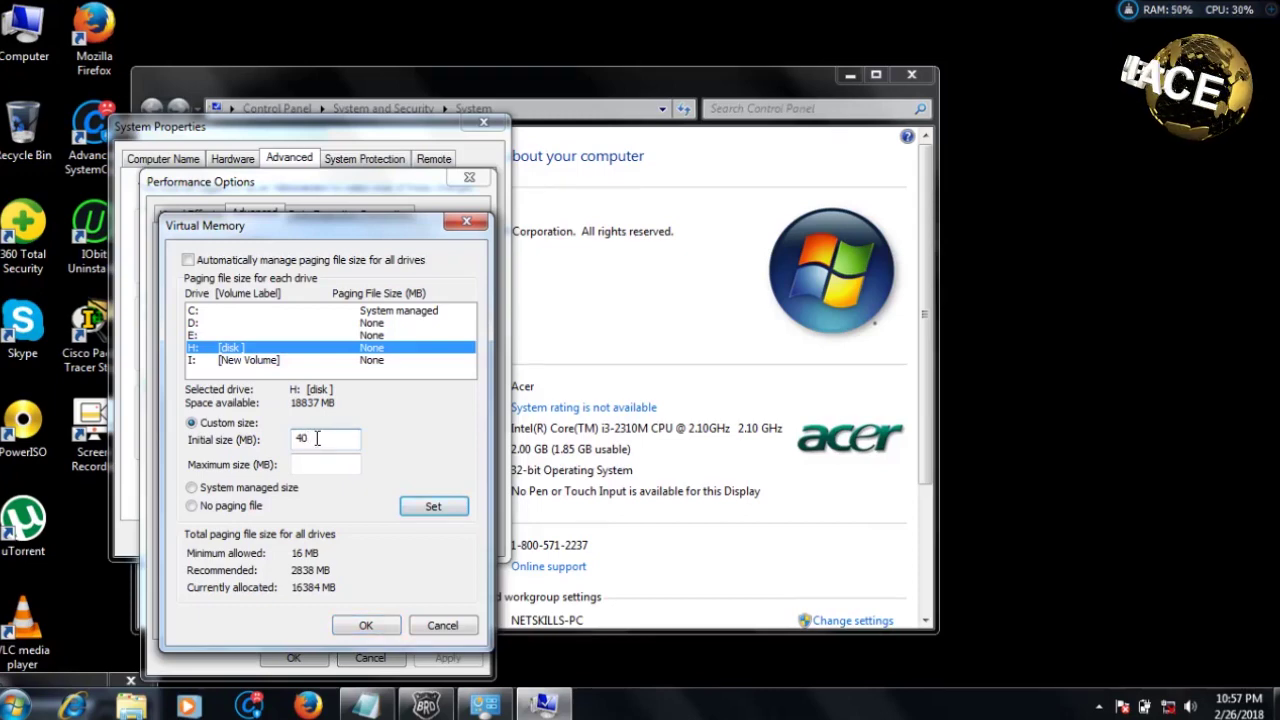
{"action": "type", "text": "96"}
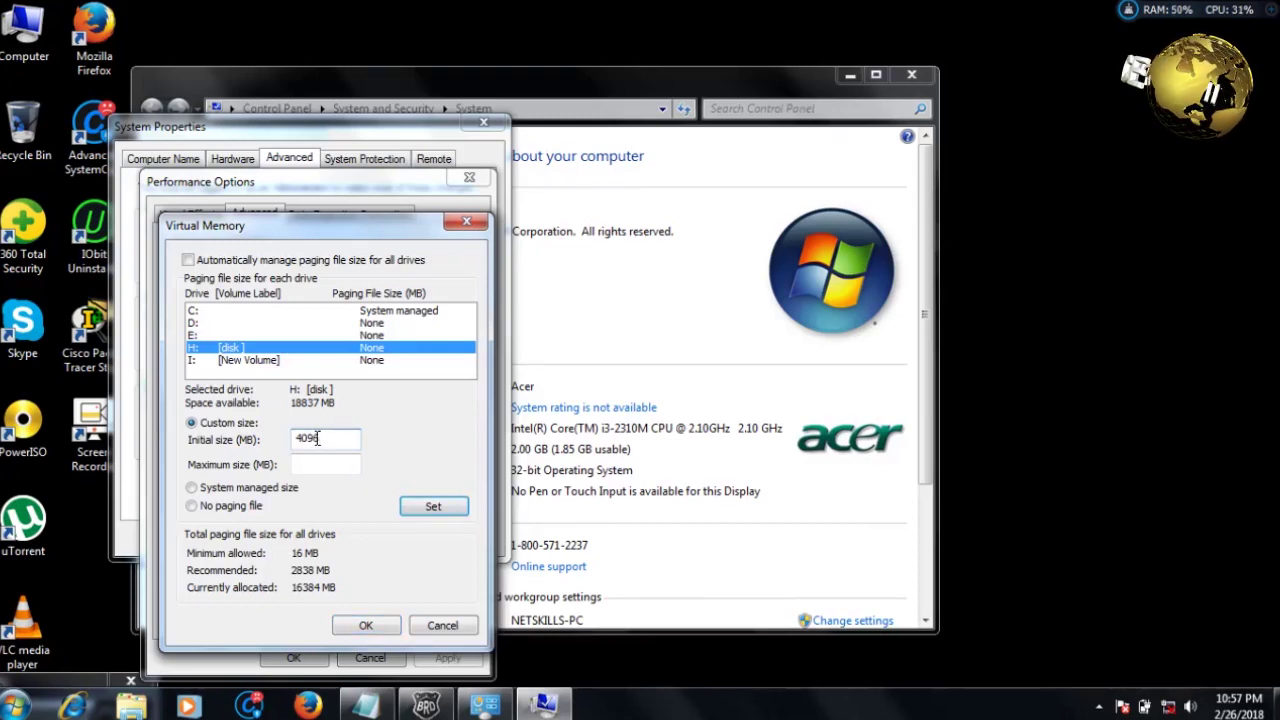
{"action": "left_click", "coordinate": [307, 459]}
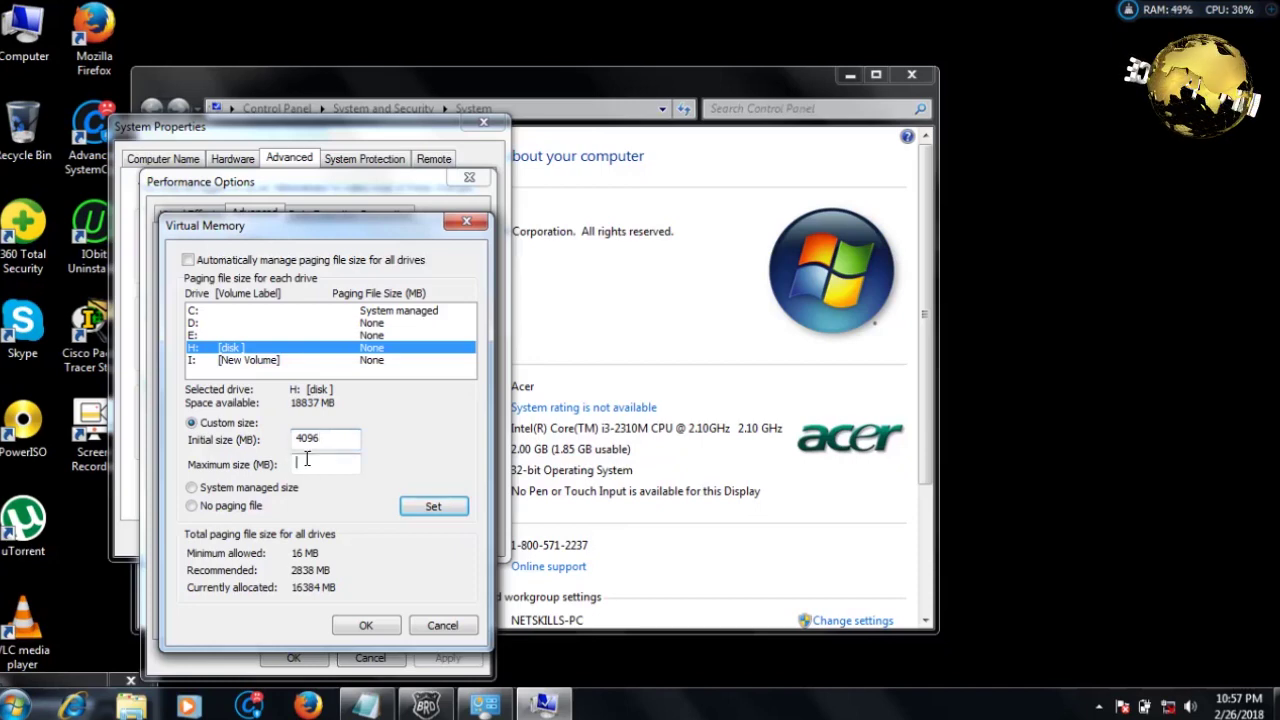
{"action": "type", "text": "4"}
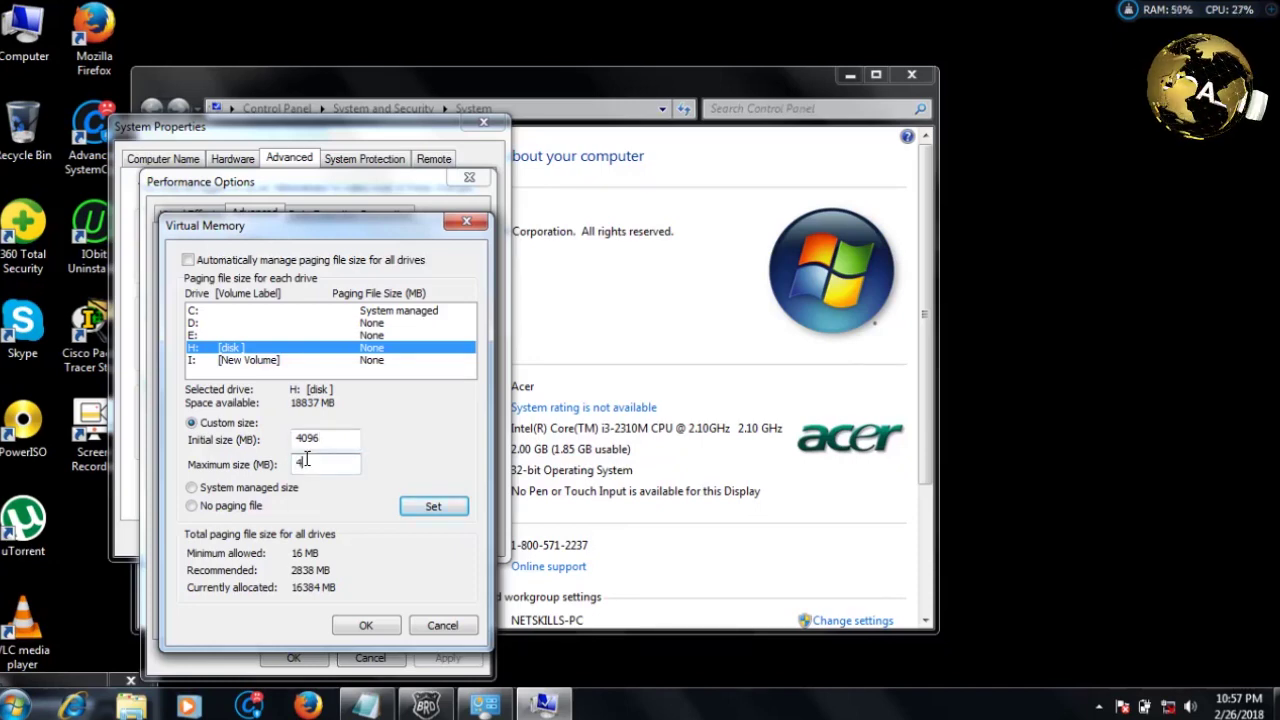
{"action": "type", "text": "0"}
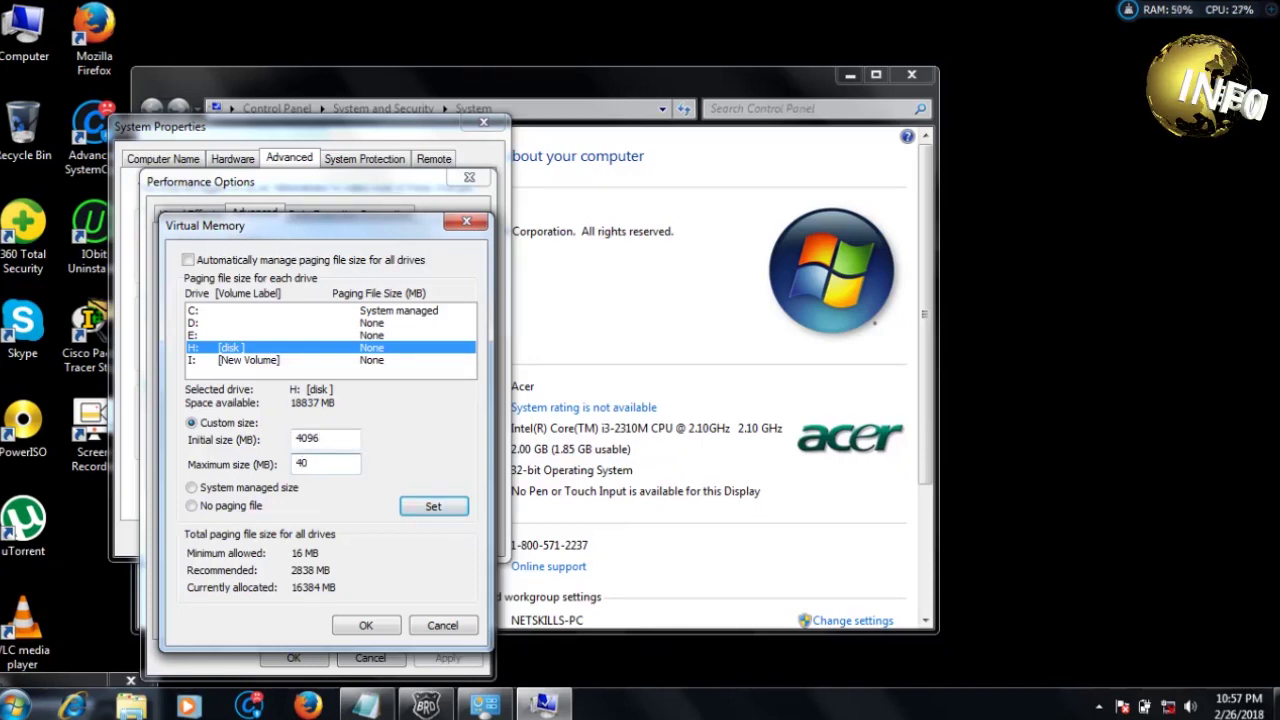
{"action": "type", "text": "96"}
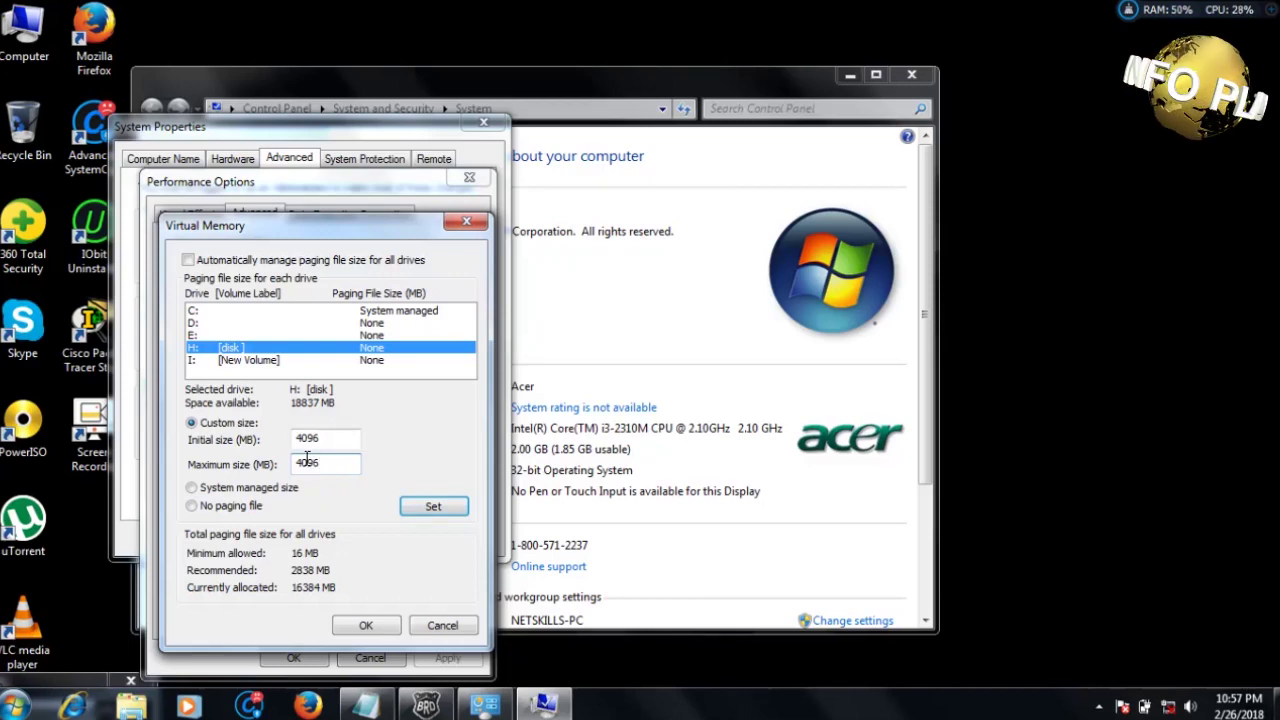
{"action": "left_click", "coordinate": [434, 508]}
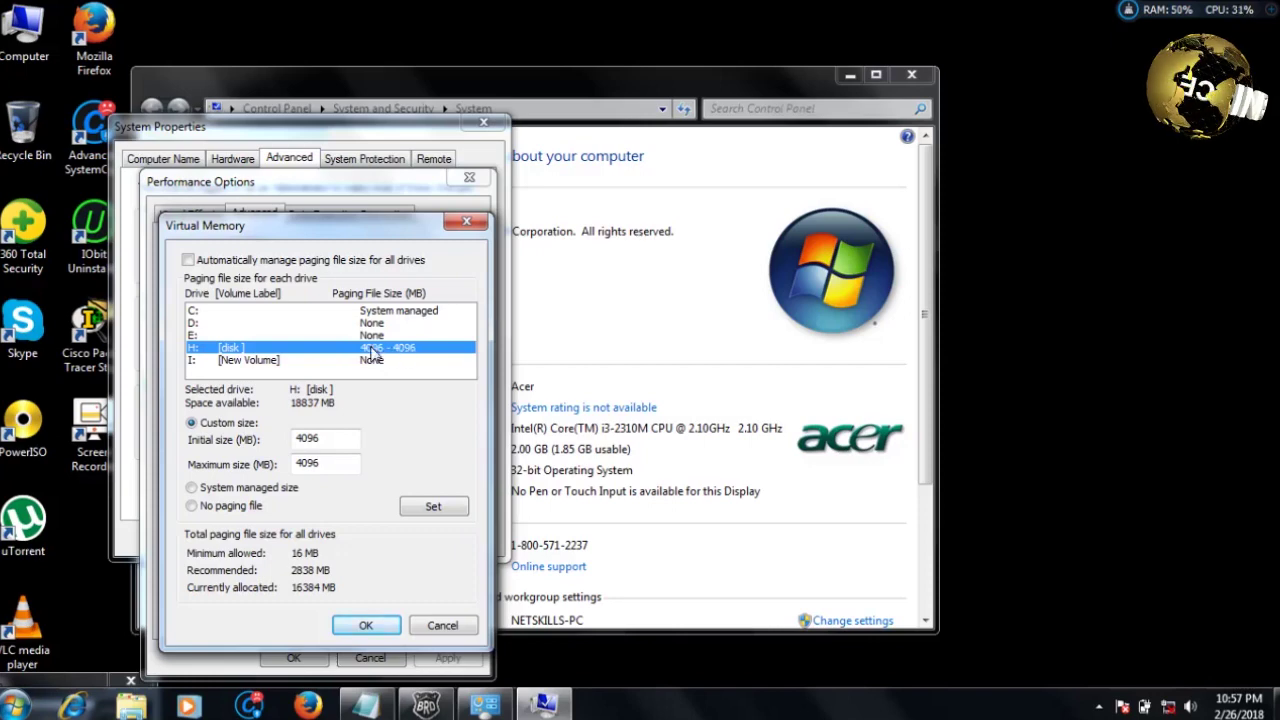
{"action": "left_click", "coordinate": [366, 627]}
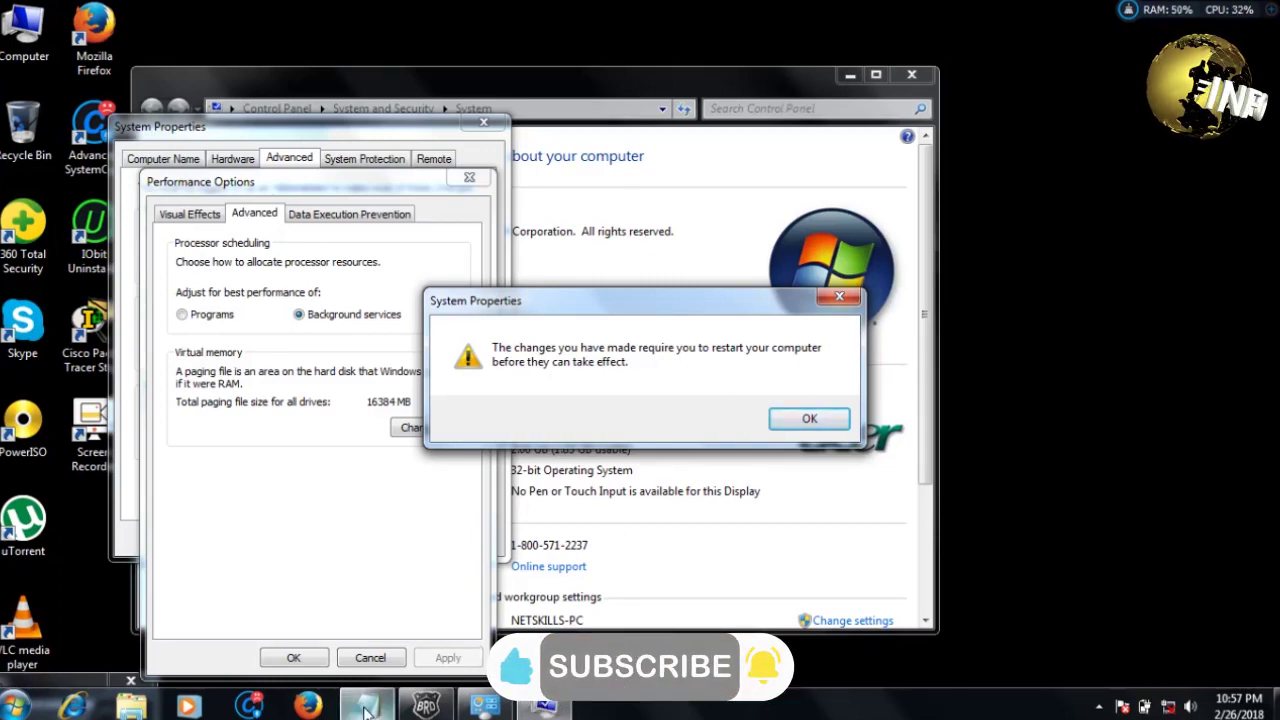
Reopen the "USB into ram" notes, reveal the closing lines and highlight the words "LIKE" and "Subcribe".
{"action": "left_click", "coordinate": [366, 706]}
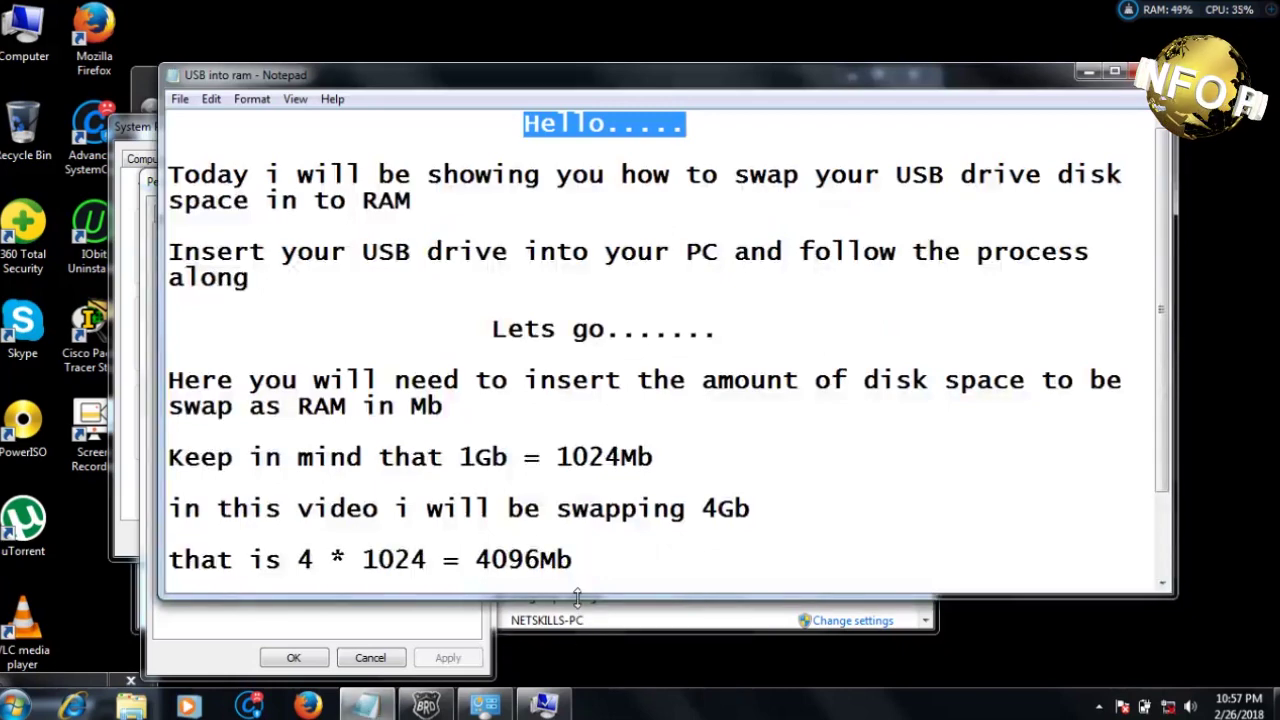
{"action": "left_click_drag", "start_coordinate": [578, 597], "coordinate": [579, 714]}
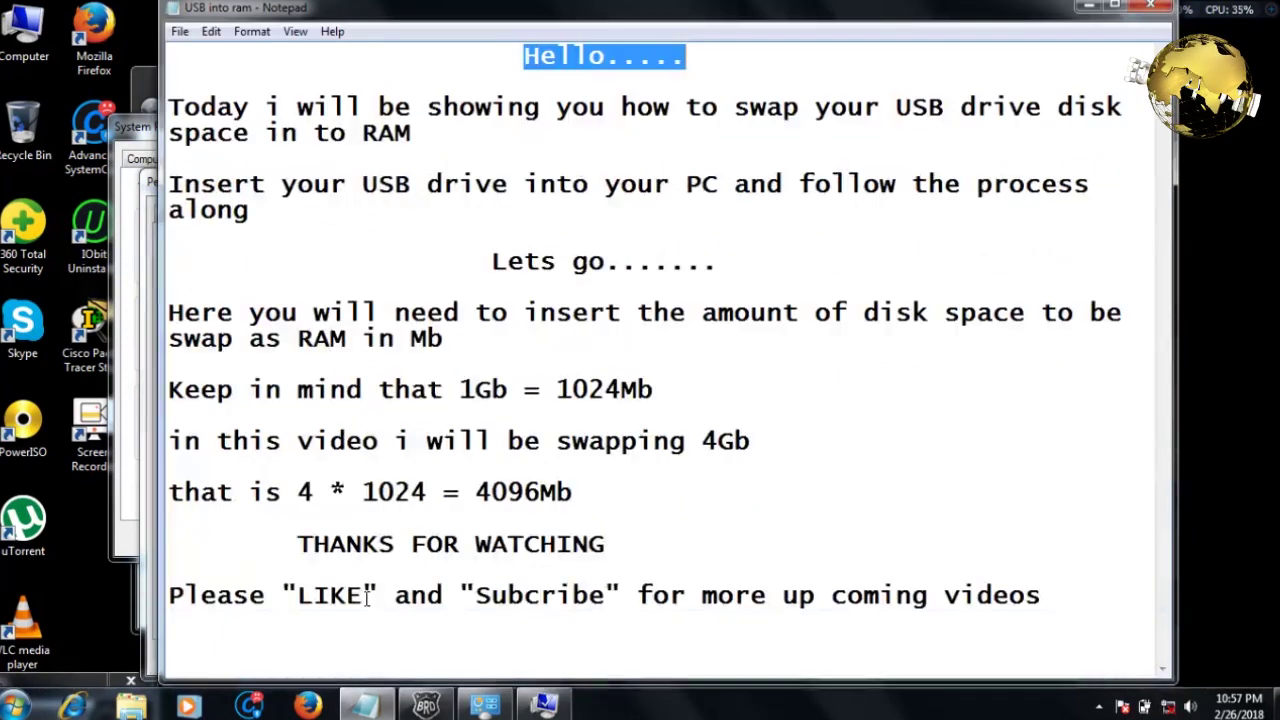
{"action": "left_click_drag", "start_coordinate": [368, 597], "coordinate": [305, 610]}
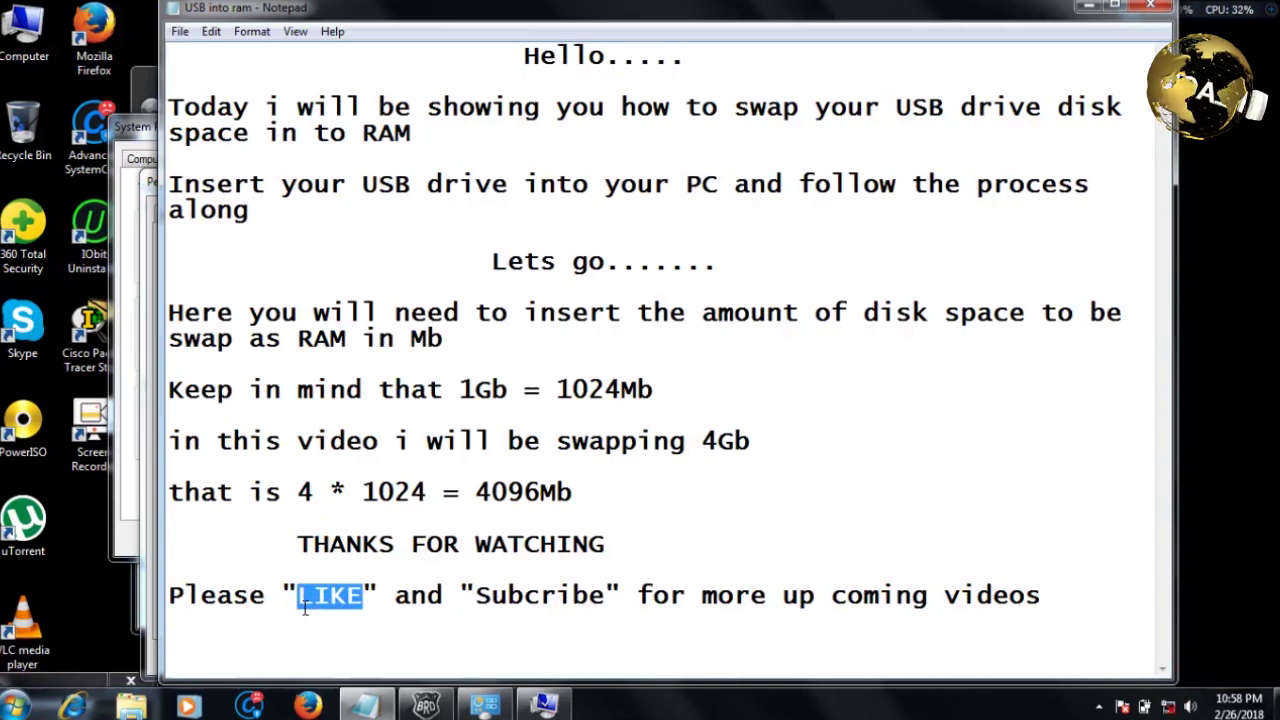
{"action": "left_click_drag", "start_coordinate": [605, 595], "coordinate": [476, 603]}
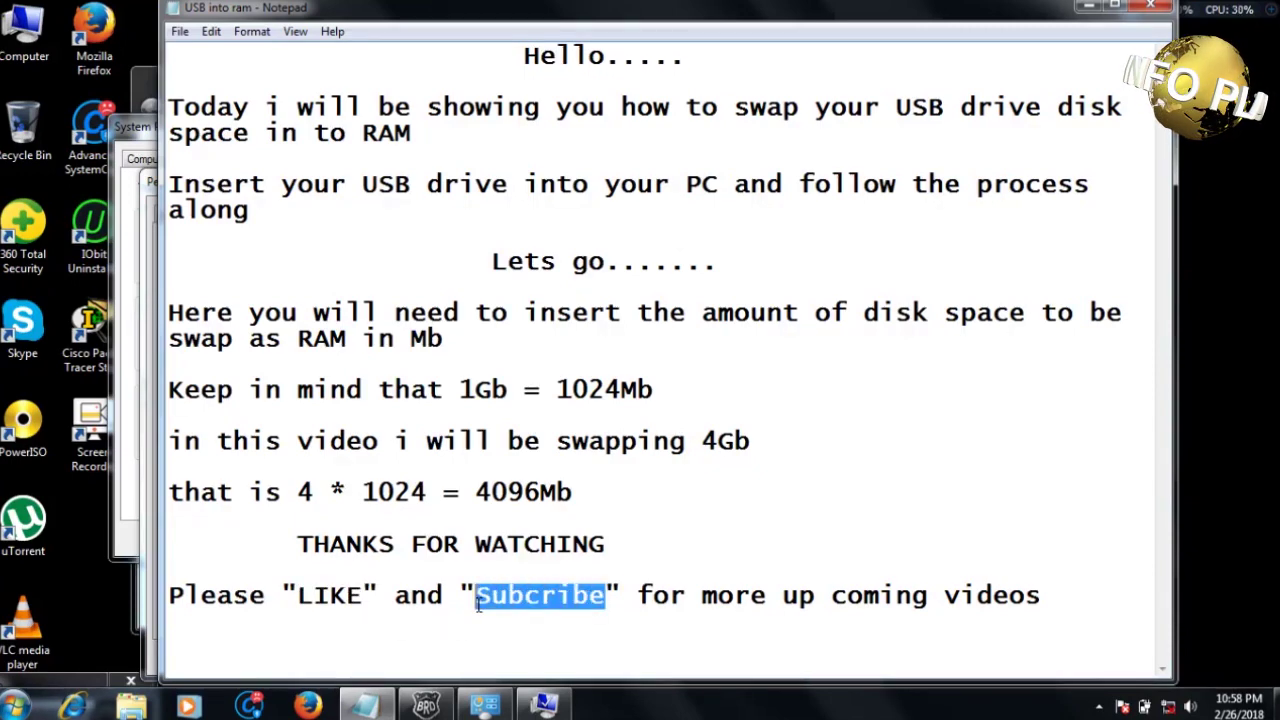
{"action": "double_click", "coordinate": [478, 606]}
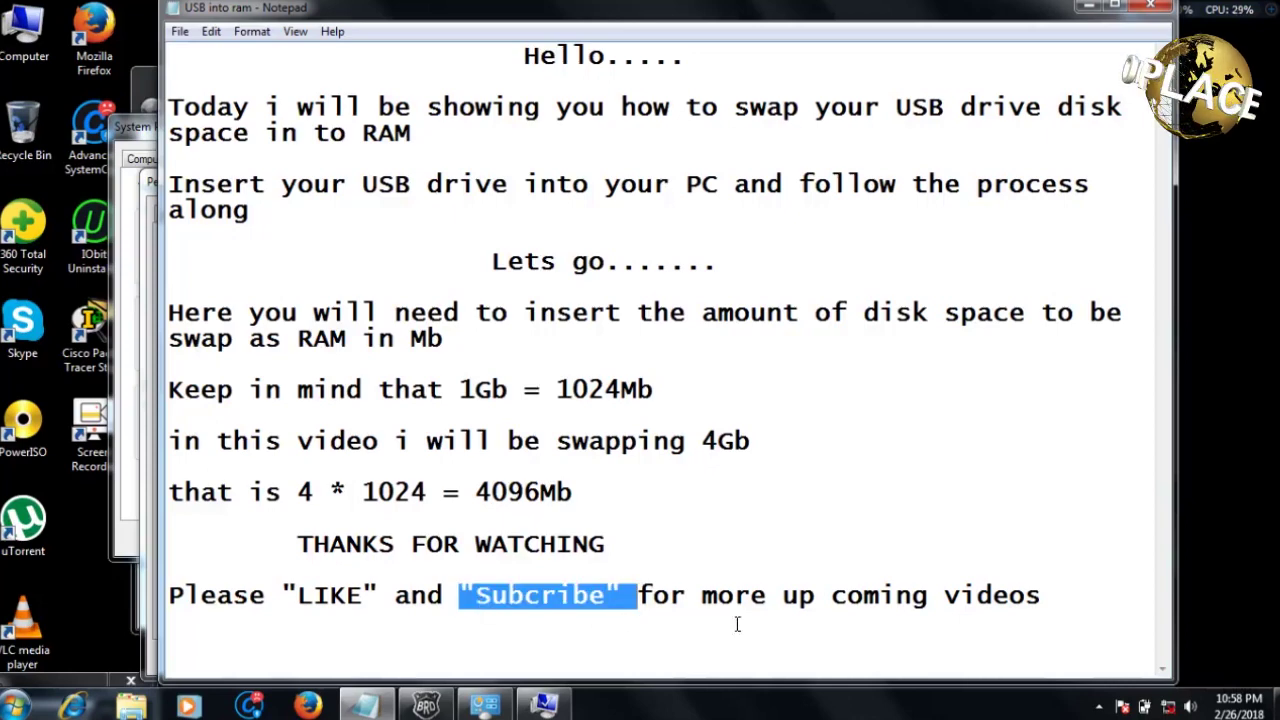